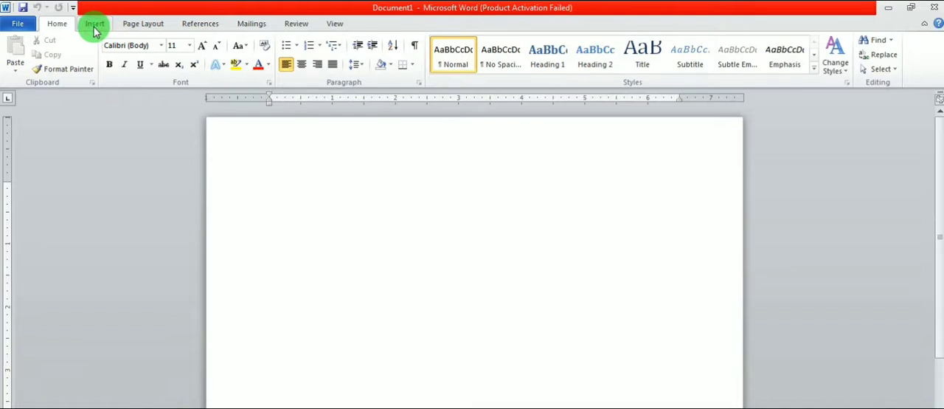
- Insert a table of 10 columns by 5 rows and enlarge it to about 7 inches wide and 2.5 inches tall
left_click(94, 26)
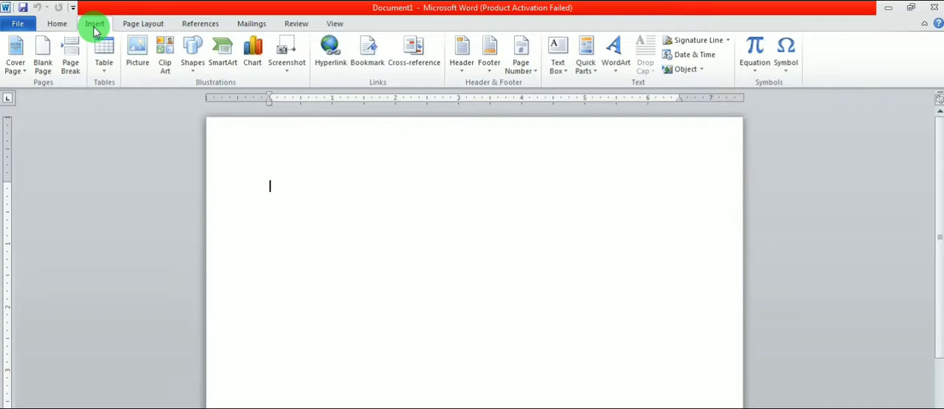
left_click(104, 66)
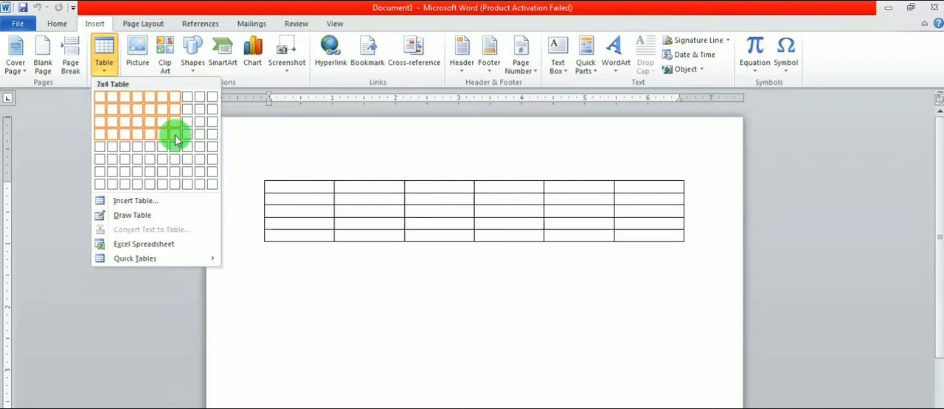
left_click(213, 150)
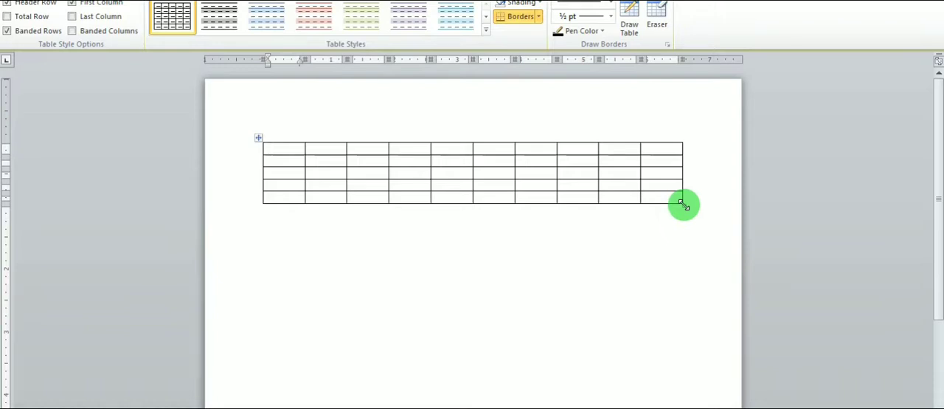
left_click_drag(680, 204, 708, 305)
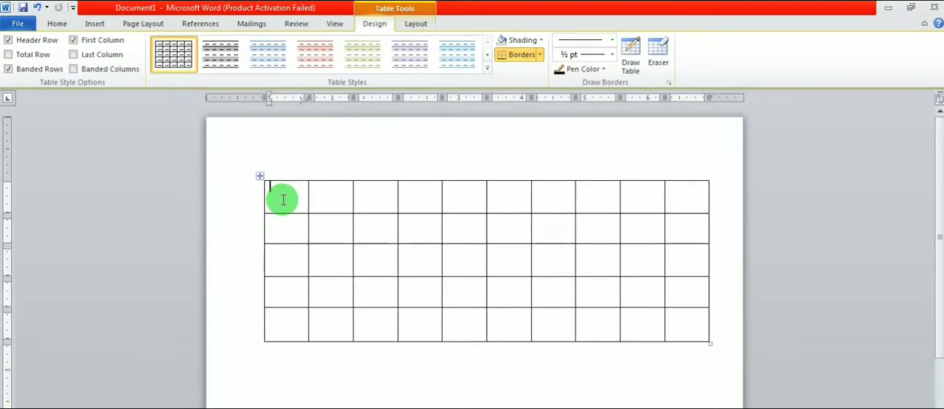
- Enter the headings Name and CLASS in the first two cells of the table's first row
type("na")
key("alt")
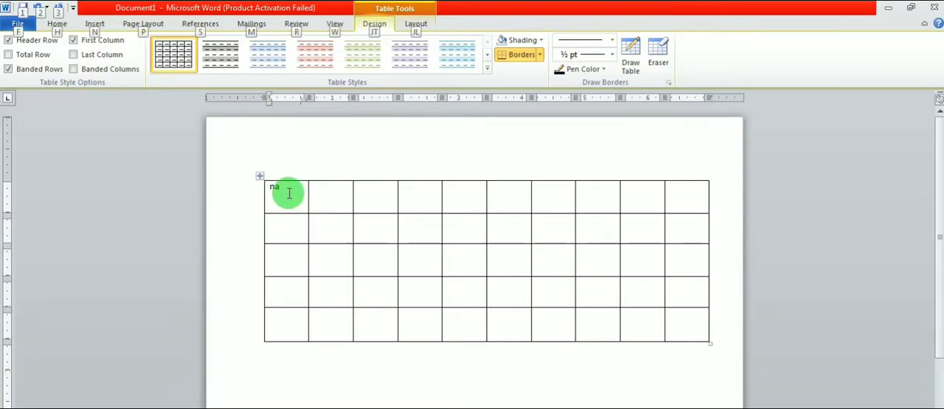
left_click(287, 189)
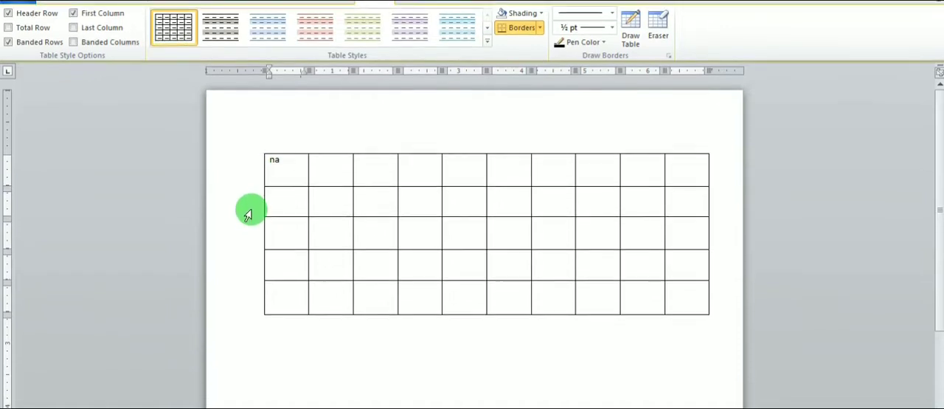
type("me")
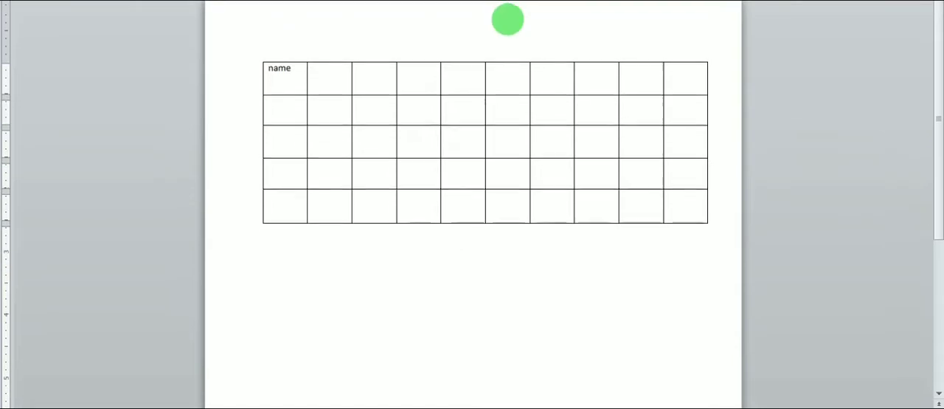
key("Tab")
type("C")
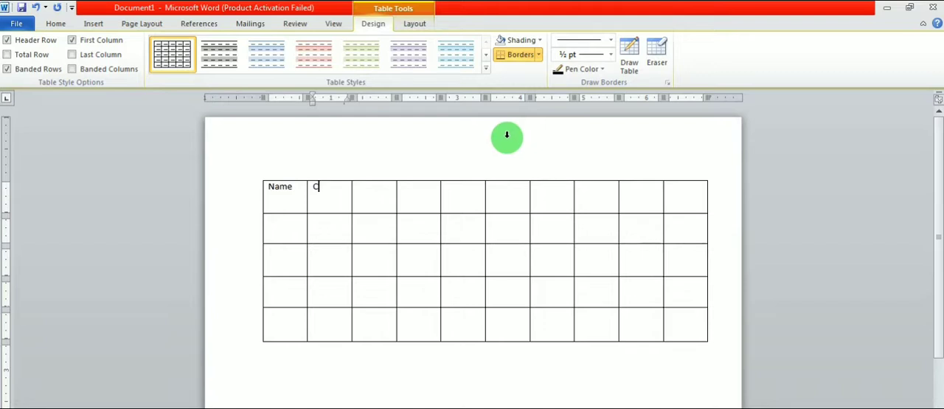
type("lASS")
key("Tab")
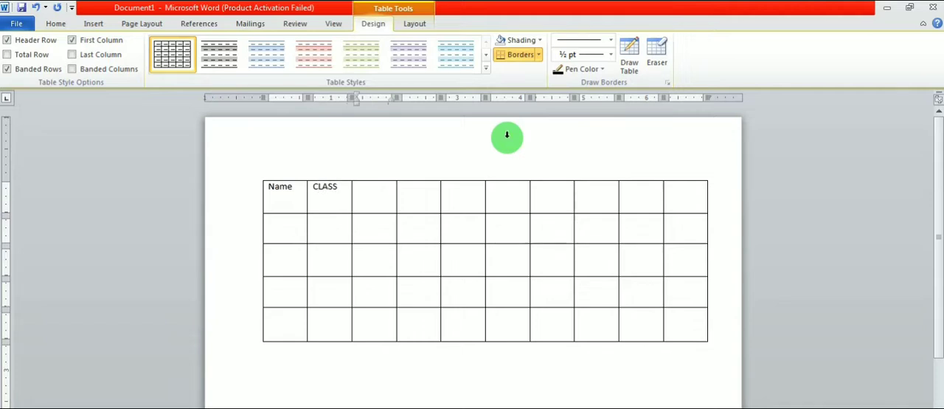
- Enter the headings SECTION, SUBJECT and MARKS in the third to fifth cells of the first row
type("SECTION")
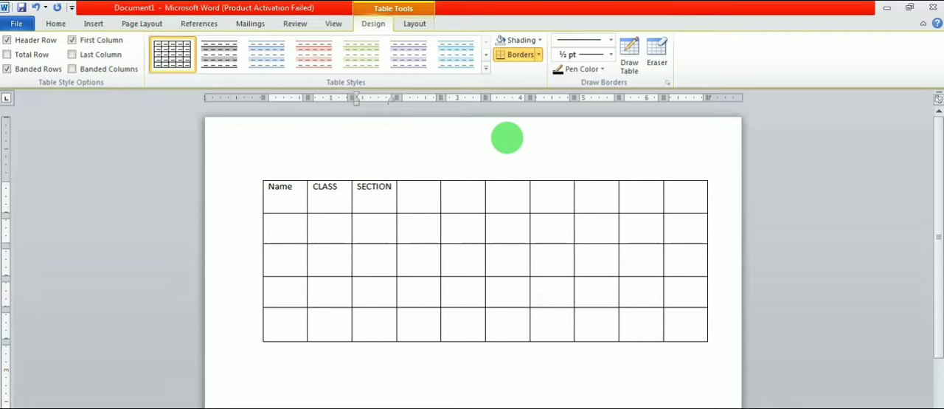
key("Tab")
type("SUBJ")
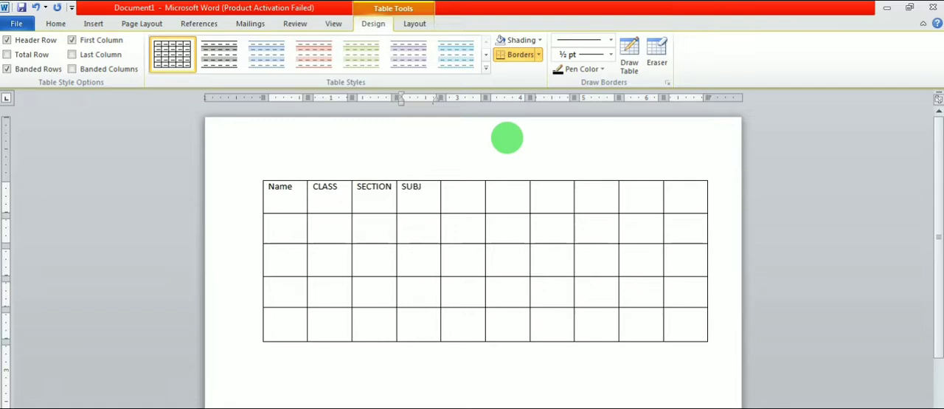
type("ECT")
key("Tab")
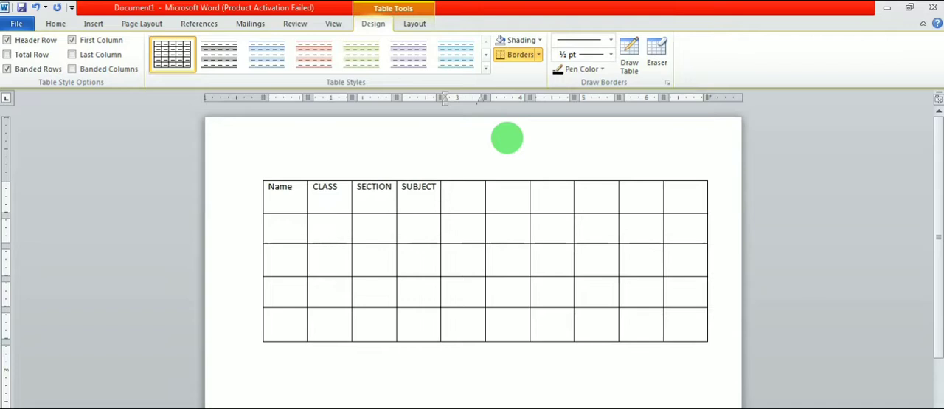
type("MARKSS")
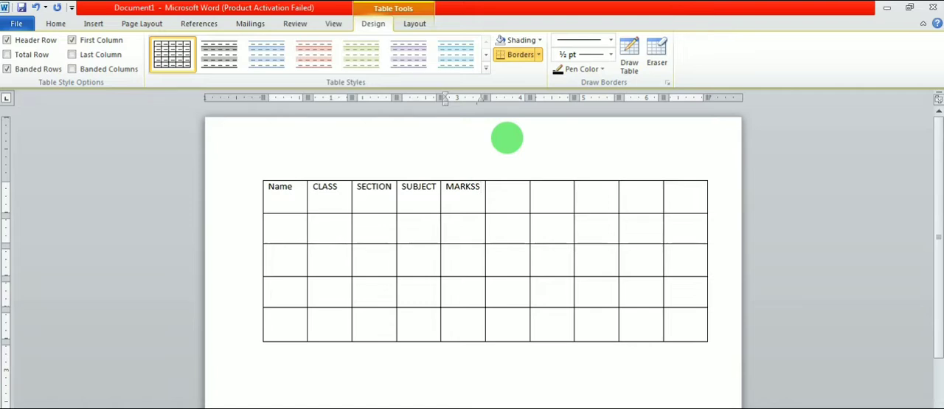
key("BackSpace")
key("Tab")
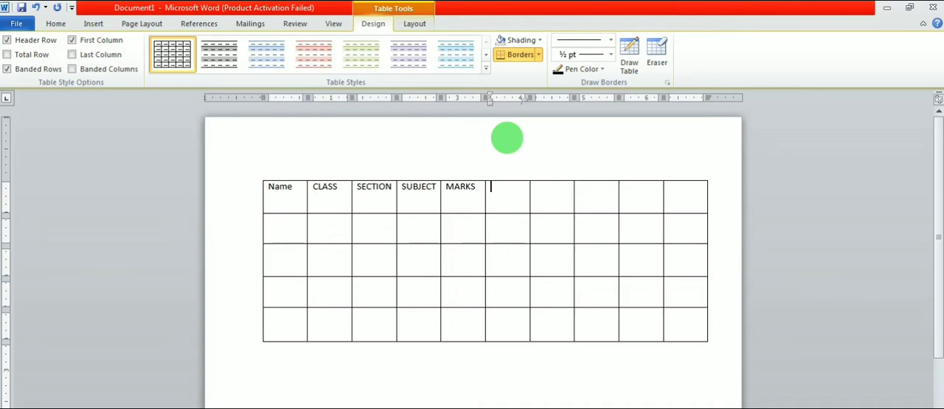
key("Tab")
key("Tab")
key("Tab")
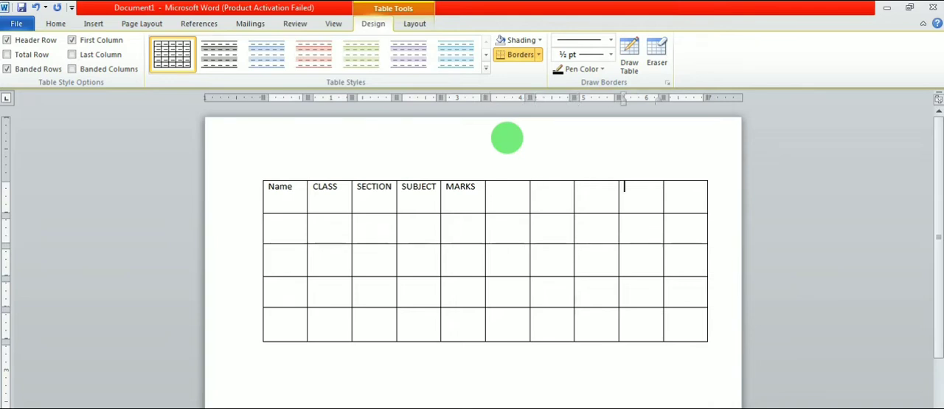
key("Left")
key("Left")
key("Left")
key("Left")
key("Left")
key("Right")
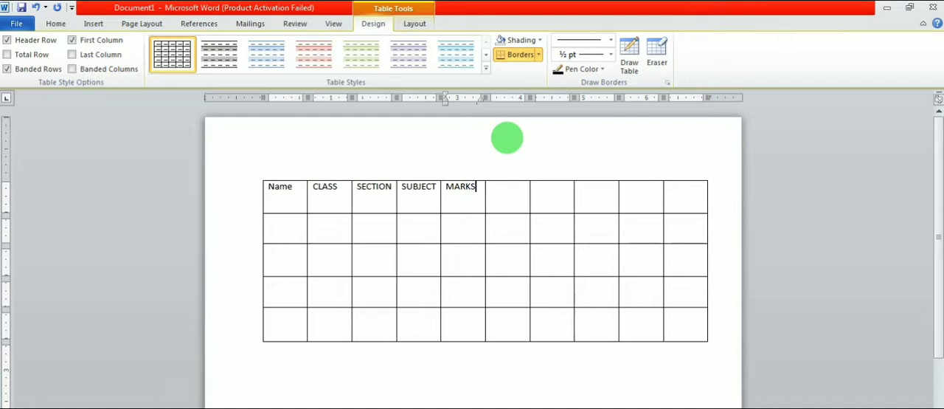
key("Right")
key("Right")
key("Right")
key("Right")
key("Right")
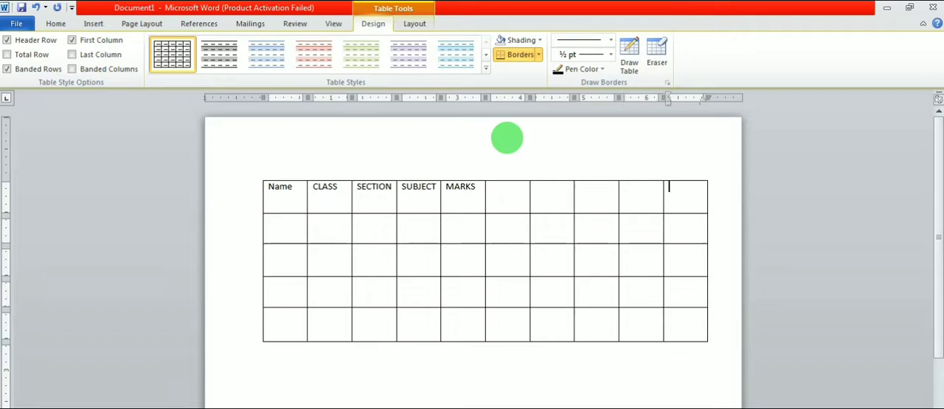
key("Right")
key("Right")
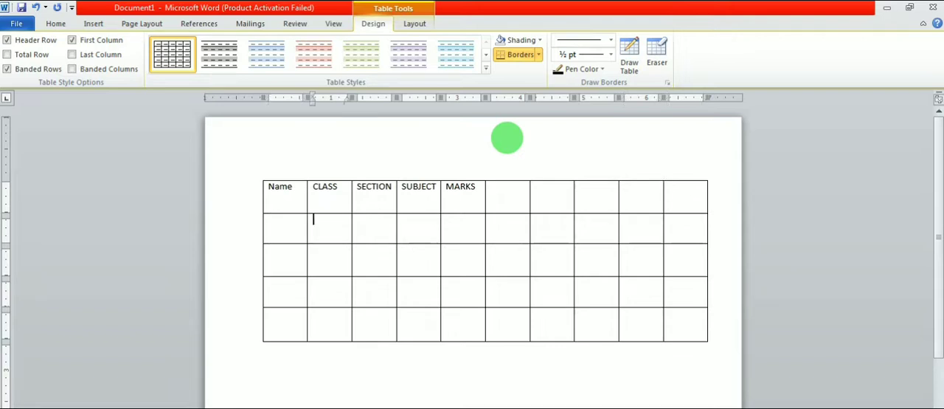
key("Right")
key("Right")
key("Right")
key("Right")
key("Right")
key("Right")
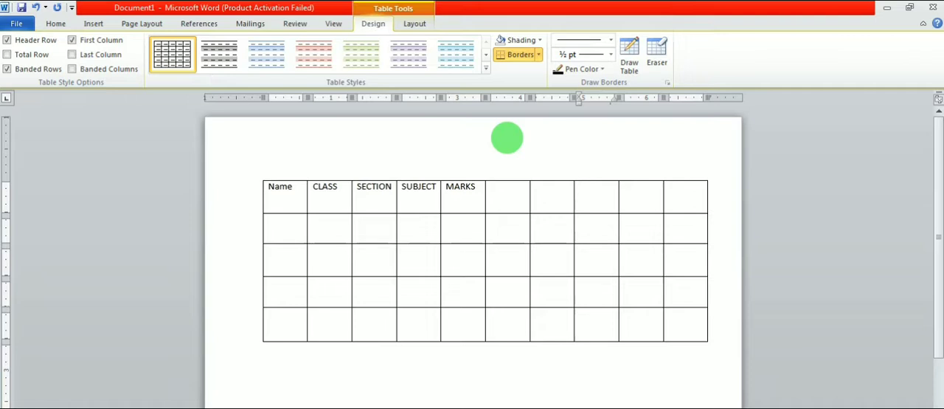
key("Down")
key("Down")
key("Down")
key("Left")
key("Left")
key("Left")
key("Right")
key("Right")
key("Right")
key("Right")
key("Left")
key("Right")
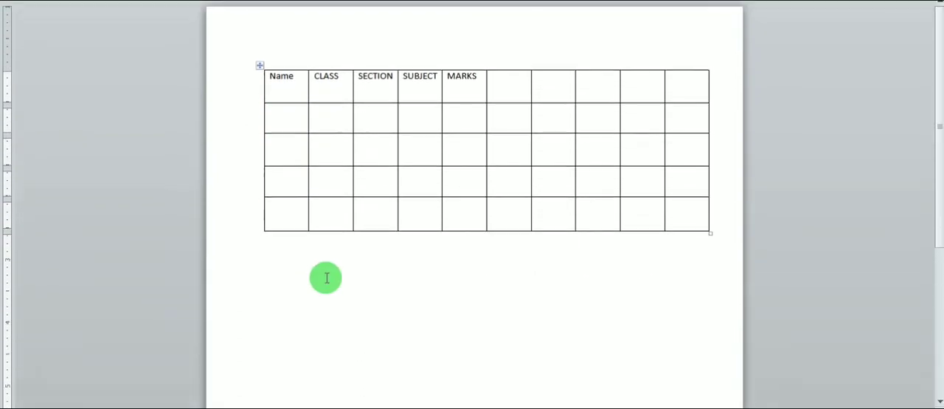
left_click(288, 216)
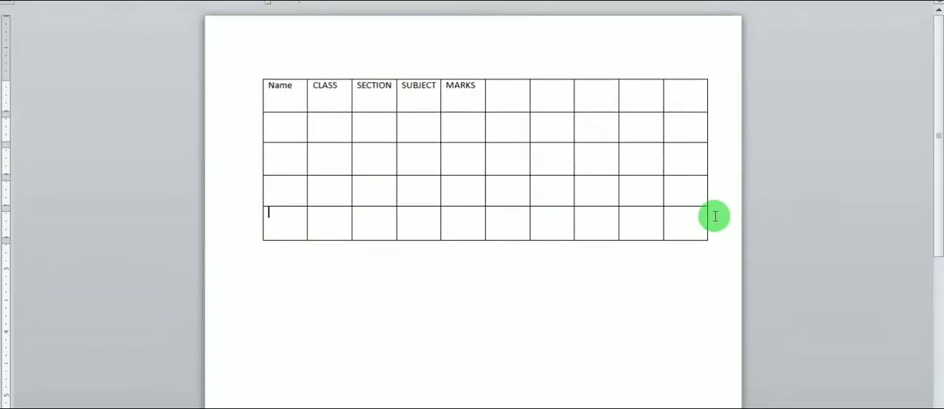
left_click(675, 204)
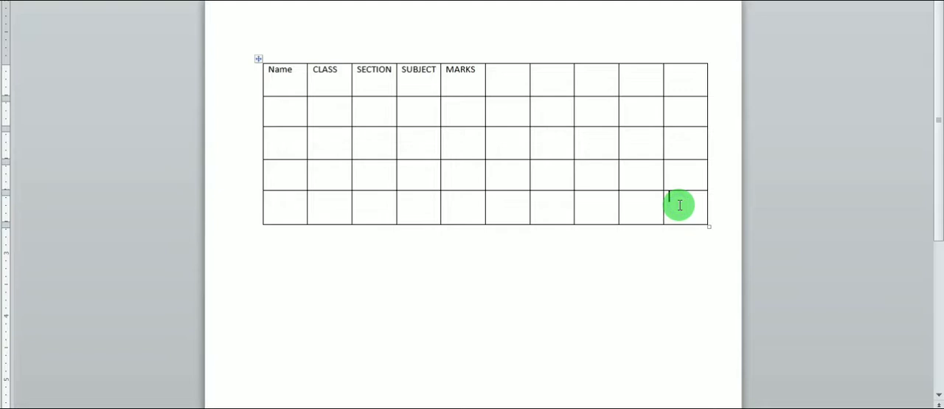
right_click(679, 204)
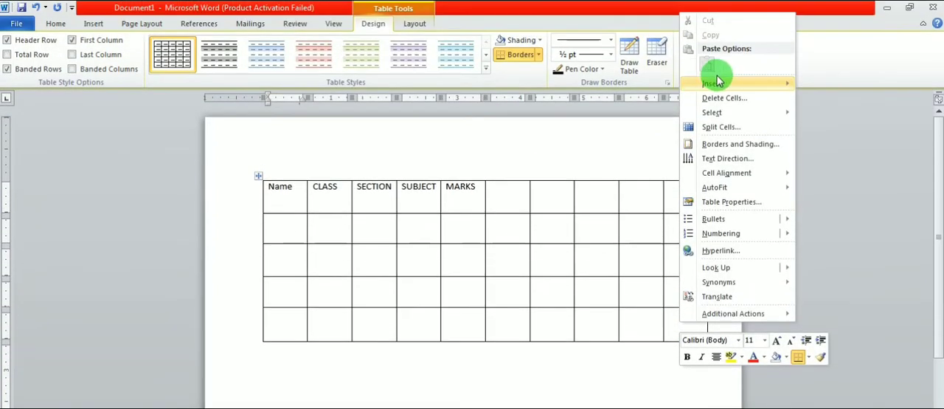
mouse_move(716, 81)
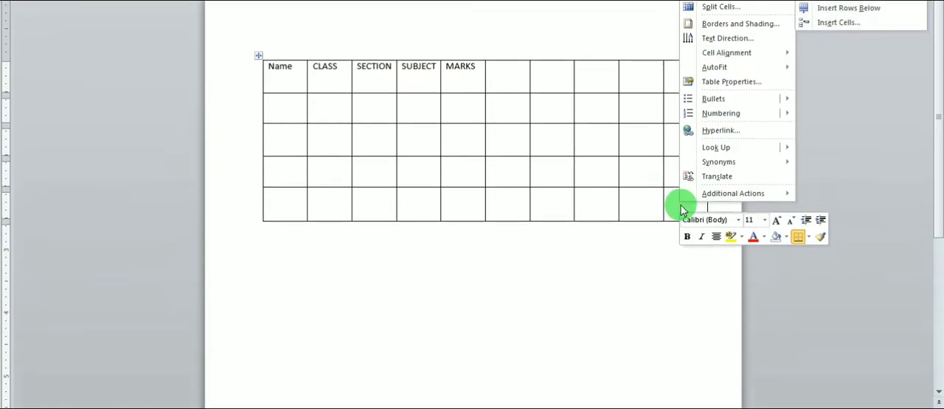
left_click(680, 323)
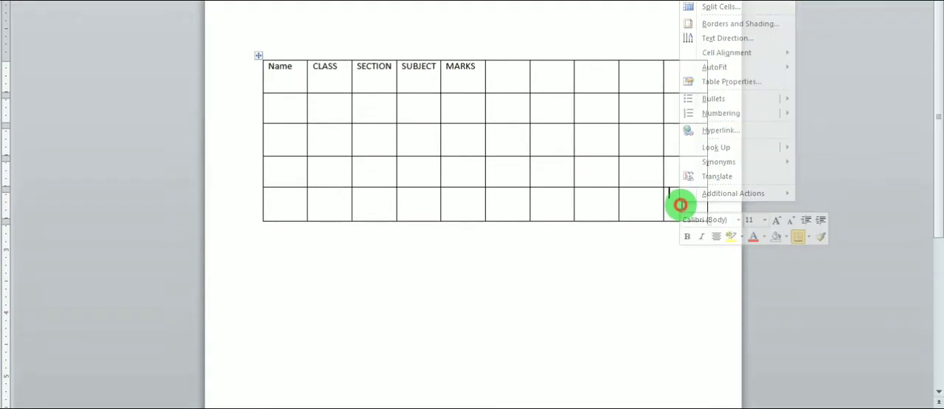
- Insert a new row below the last row of the table
left_click(583, 203)
right_click(585, 204)
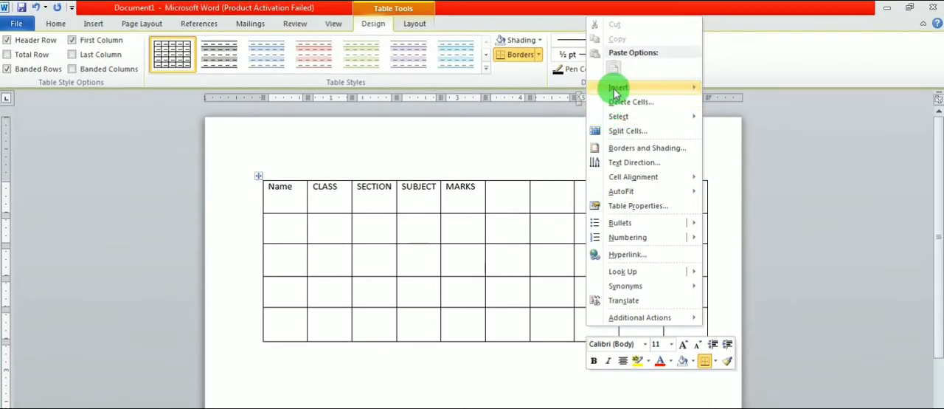
mouse_move(616, 92)
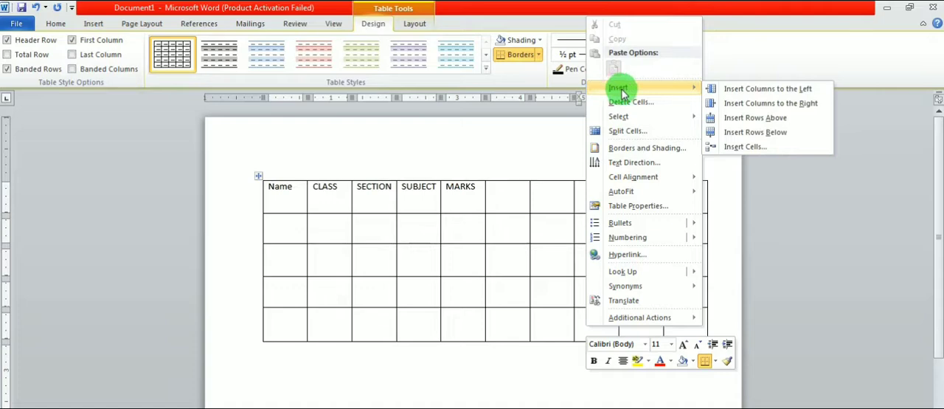
left_click(760, 139)
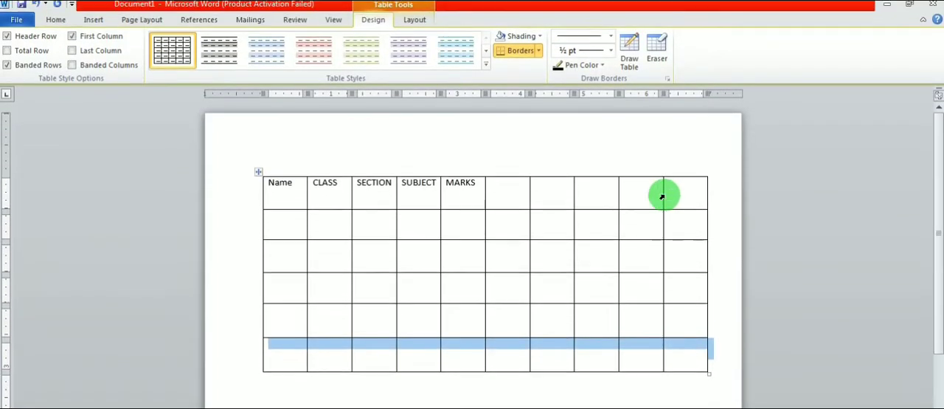
- Enter GH and L in the last two cells of the table's first row
left_click(674, 194)
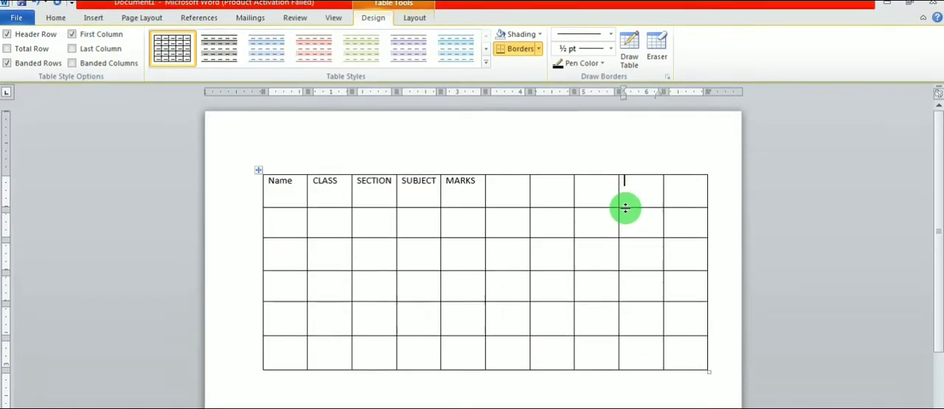
type("GH")
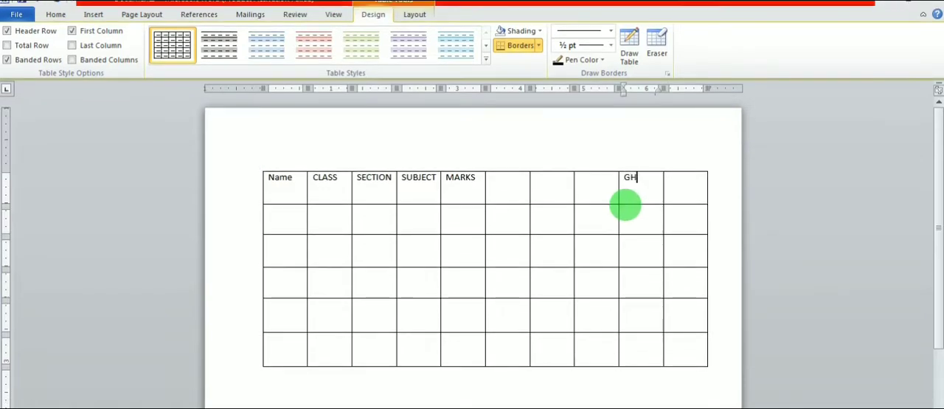
key("Tab")
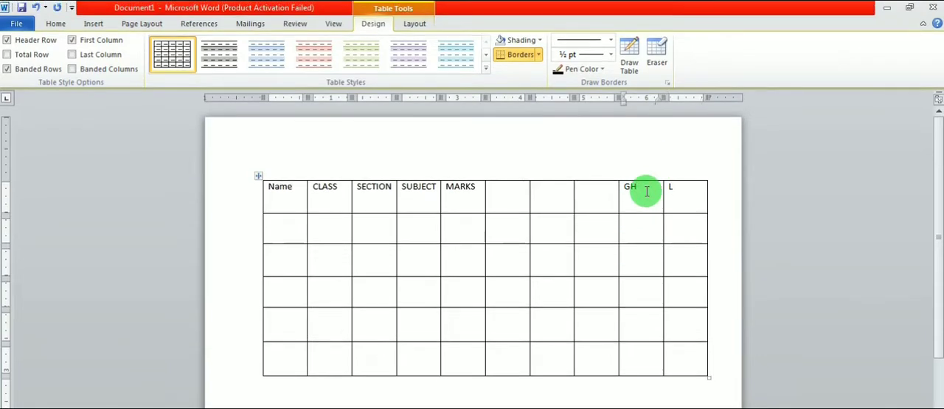
- Insert a new column to the right of the GH column
right_click(646, 190)
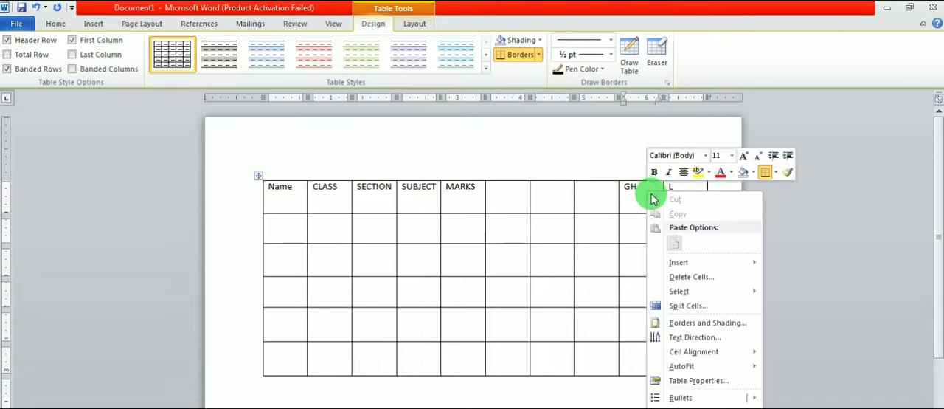
left_click(678, 266)
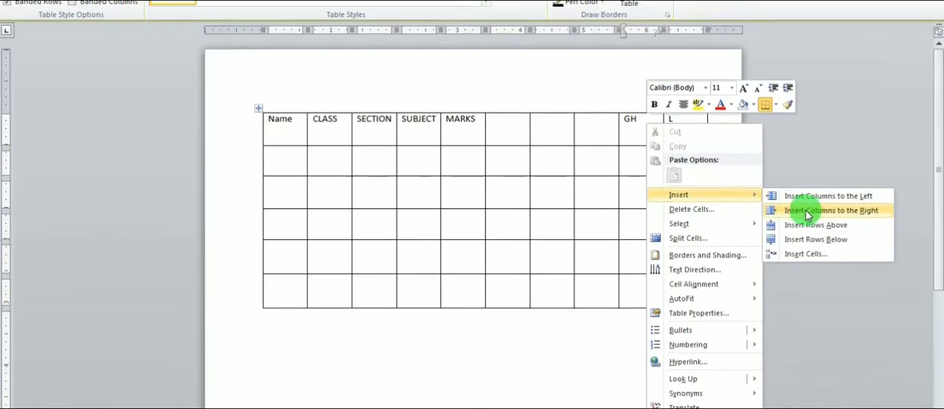
left_click(816, 203)
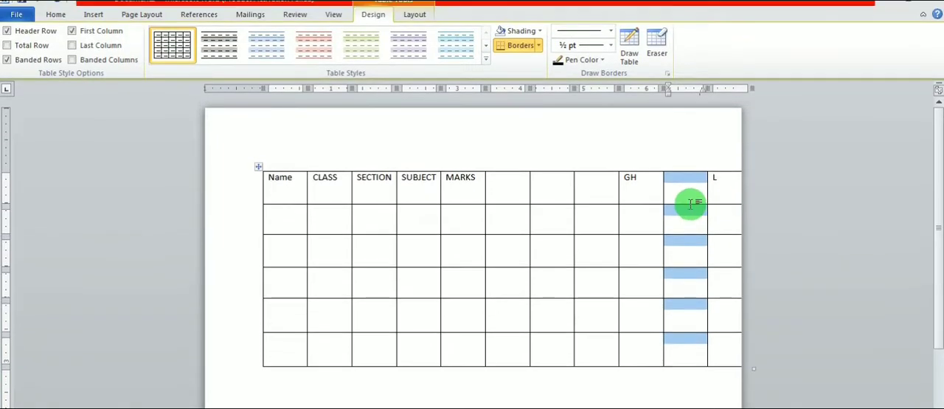
- Delete the three empty columns between the MARKS and GH columns
left_click_drag(504, 196, 597, 354)
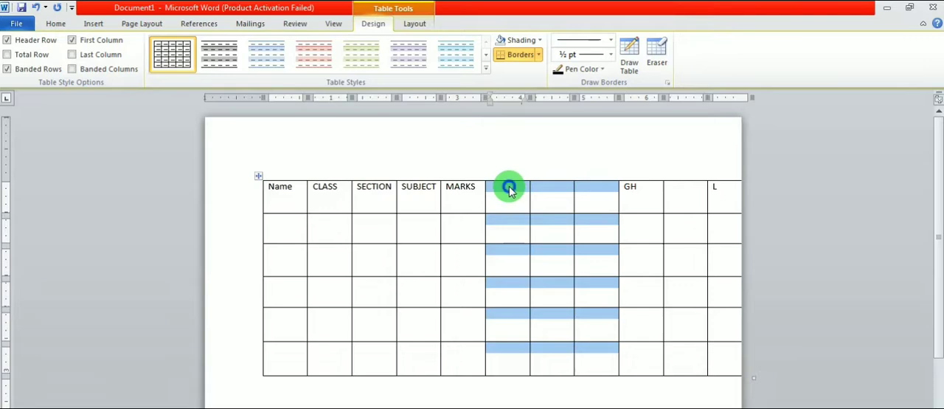
right_click(508, 189)
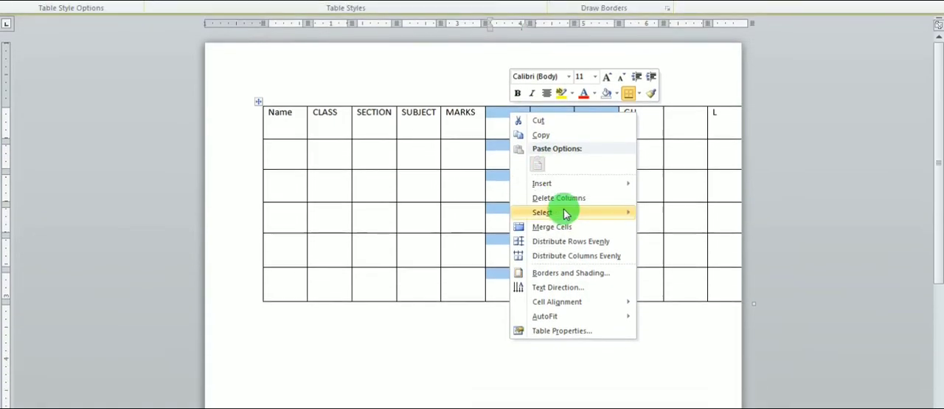
mouse_move(542, 257)
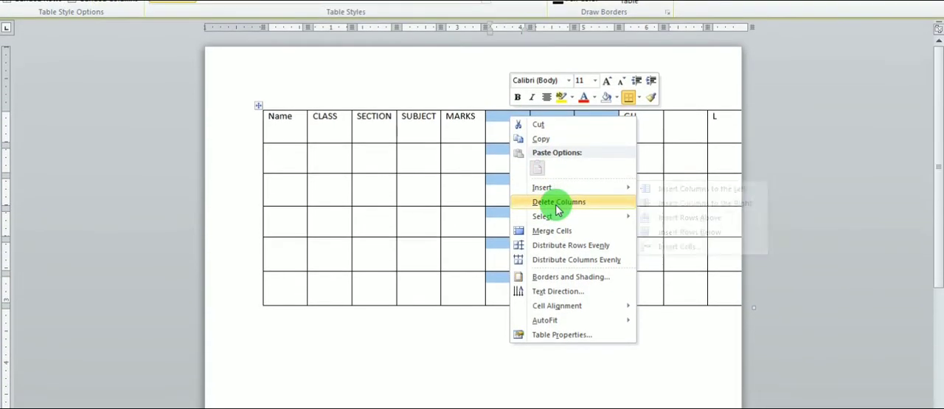
left_click(558, 208)
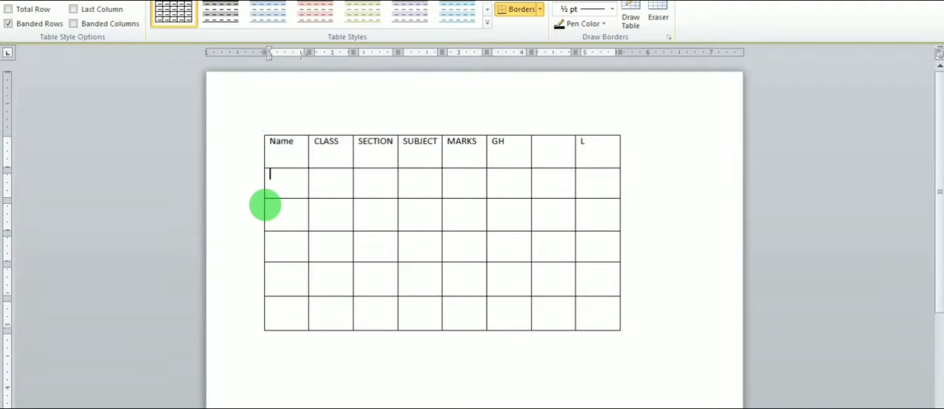
- Enter COMPUTER in the first cell of the table's second row
type("YER")
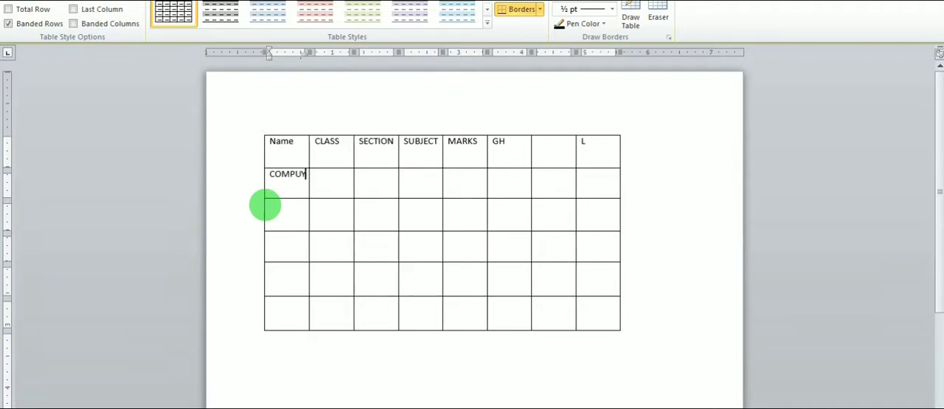
key("BackSpace")
key("BackSpace")
key("BackSpace")
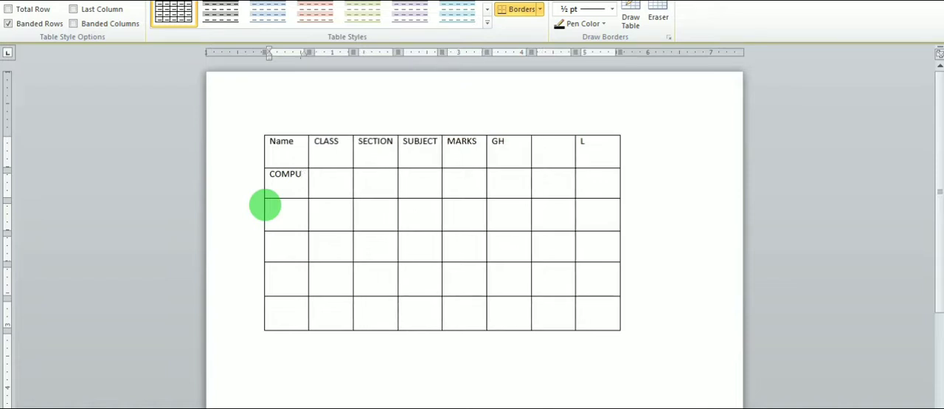
type("TER")
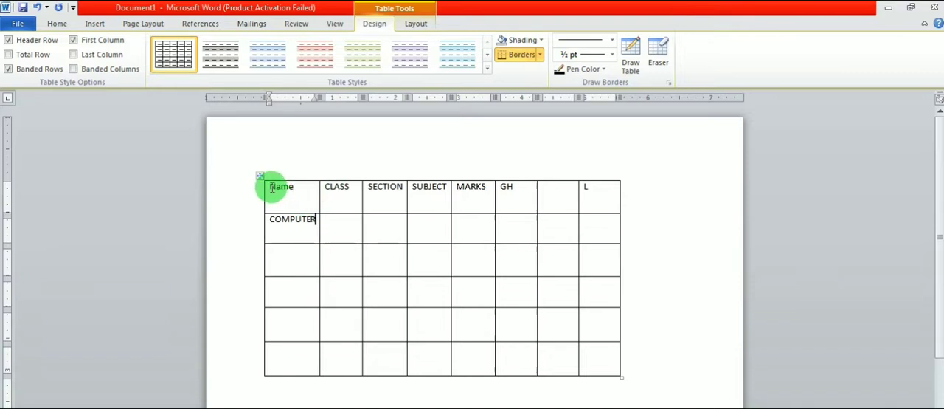
- Change the font colour of the Name, CLASS and SECTION headings to red
left_click_drag(271, 188, 383, 185)
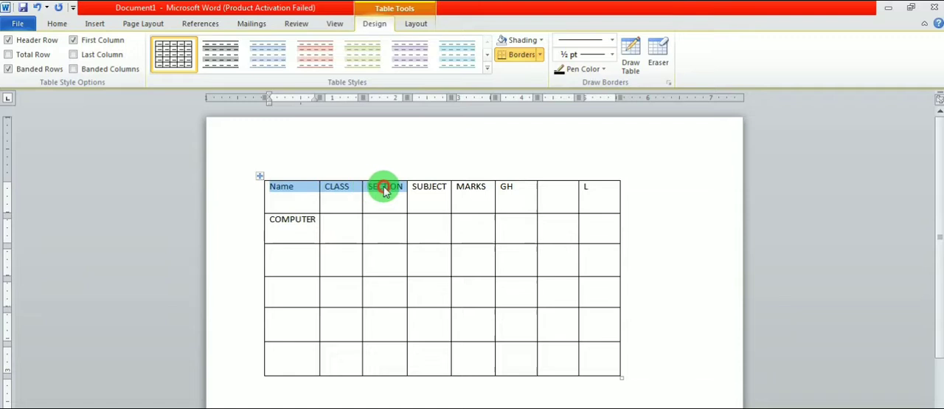
left_click(62, 27)
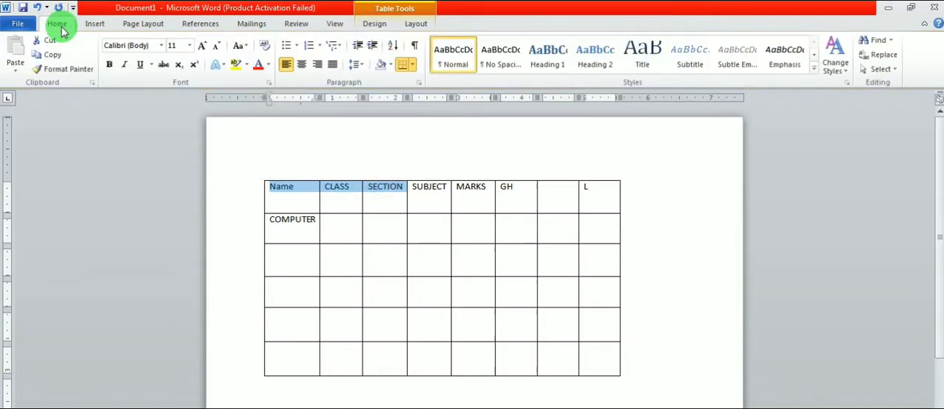
left_click(258, 64)
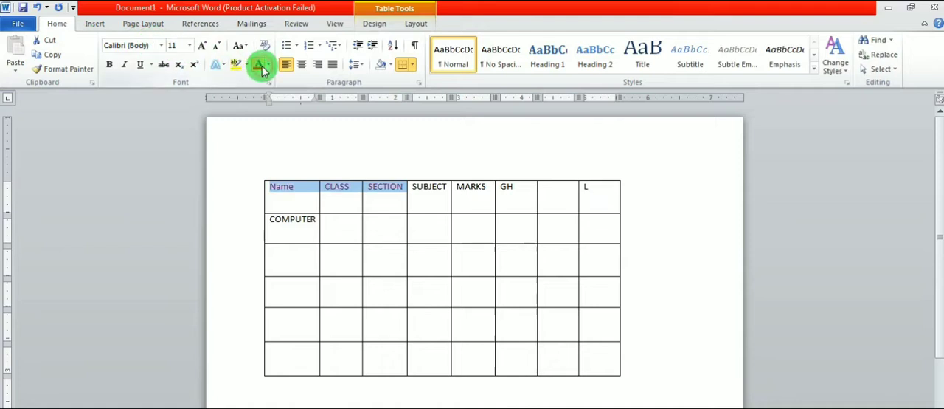
- Increase the font size of the SUBJECT heading to 16 pt
key("Right")
key("Right")
key("Right")
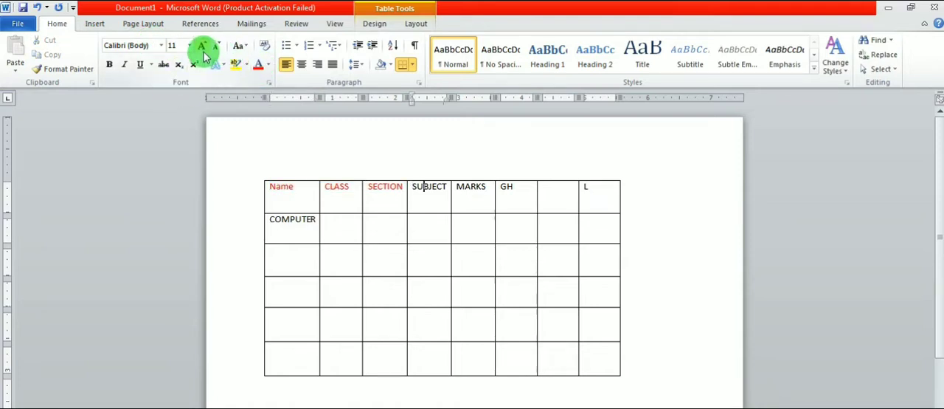
left_click(202, 48)
left_click(202, 48)
left_click(202, 48)
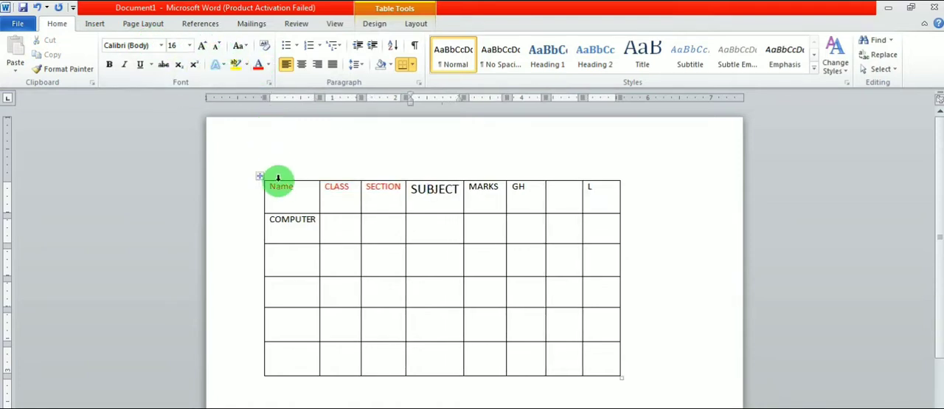
- Enlarge the Name, CLASS and SECTION headings to 18 pt and make them bold and underlined
left_click_drag(271, 188, 369, 174)
left_click(202, 46)
left_click(202, 46)
left_click(202, 45)
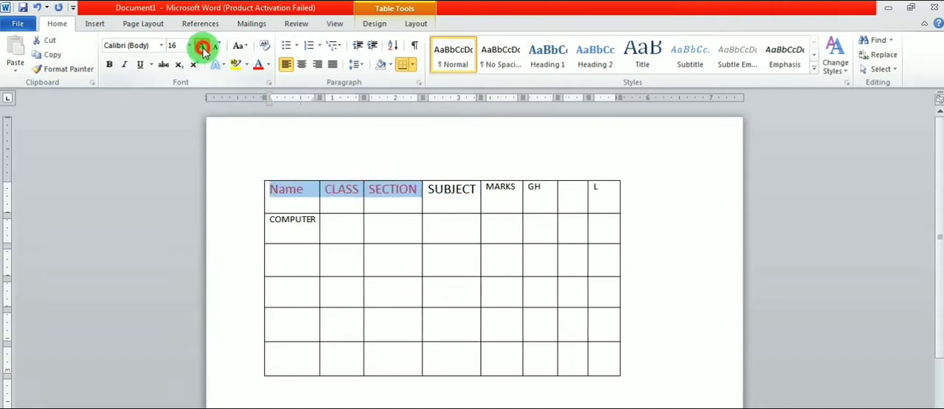
left_click(202, 46)
left_click(110, 64)
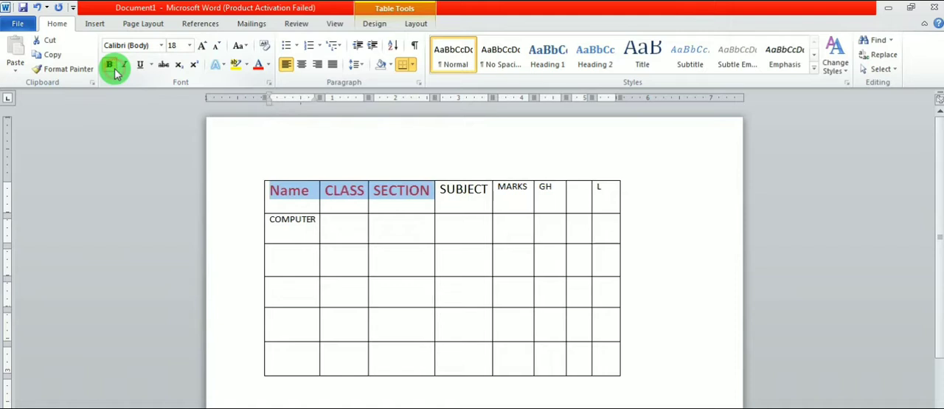
left_click(139, 65)
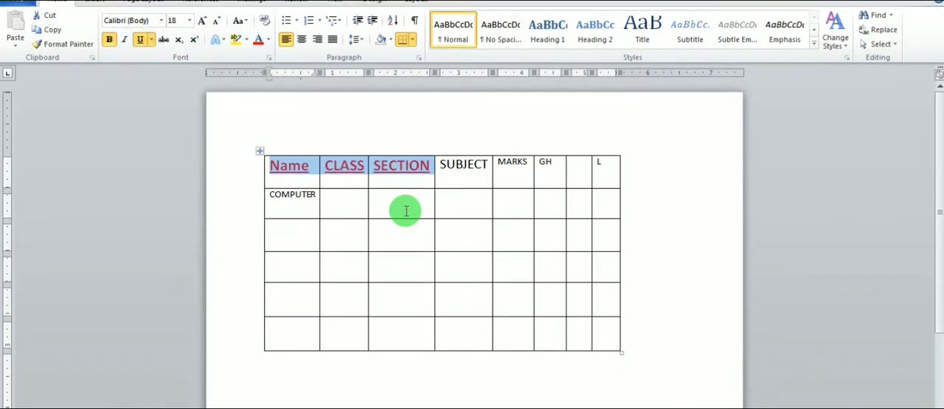
left_click(402, 204)
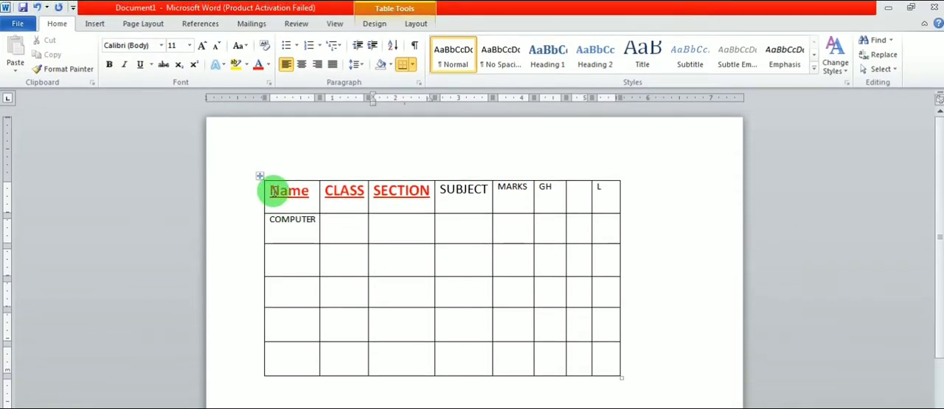
left_click(512, 223)
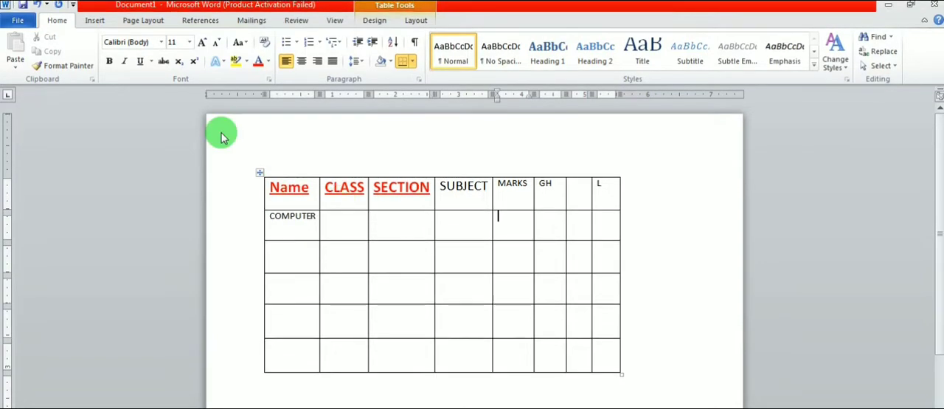
key("Tab")
key("Tab")
key("Tab")
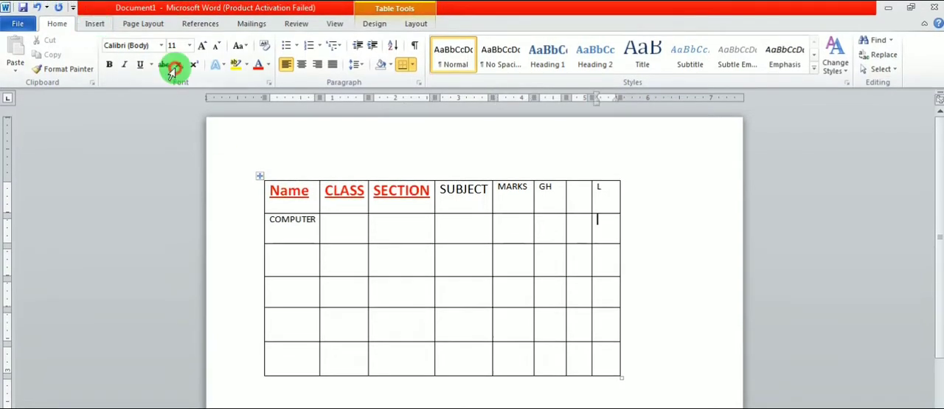
scroll(171, 71, "down", 1)
key("Right")
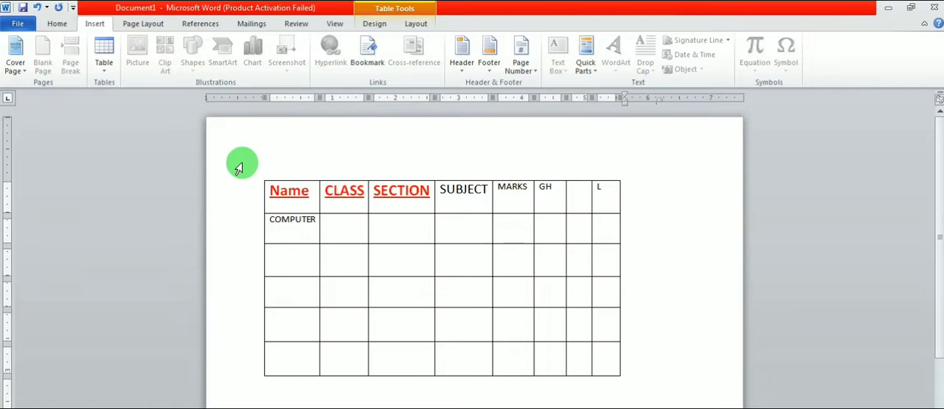
key("Right")
key("Right")
key("Right")
key("Right")
key("Right")
key("Right")
key("Right")
key("Right")
key("Right")
key("Right")
key("Right")
key("Right")
key("Right")
key("Right")
key("Right")
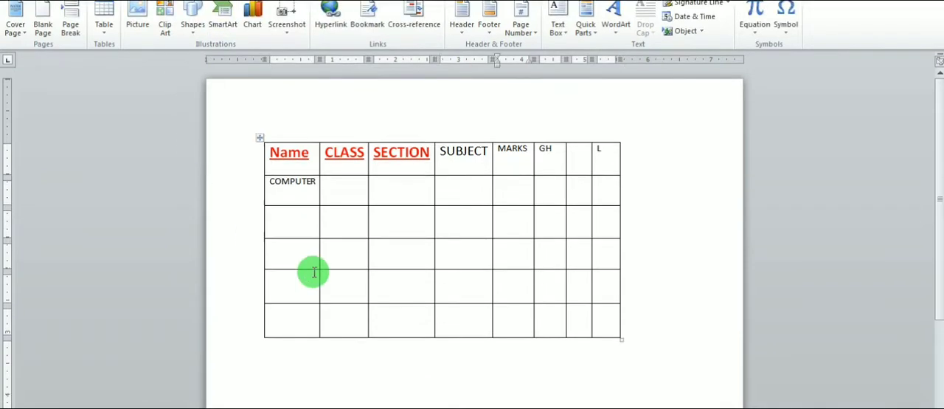
key("Right")
key("Right")
key("Right")
key("Right")
key("Right")
key("Right")
key("Right")
key("Right")
key("Right")
key("Right")
key("Right")
key("Right")
key("Right")
key("Right")
key("Right")
key("Right")
key("Right")
key("Right")
key("Right")
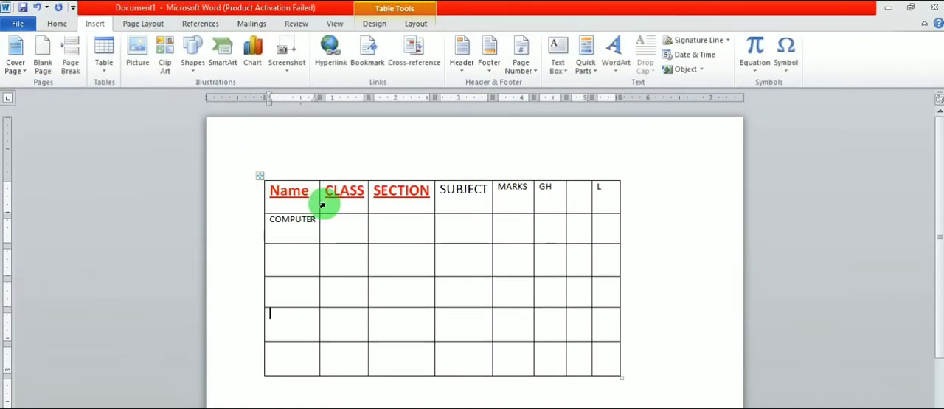
left_click(258, 178)
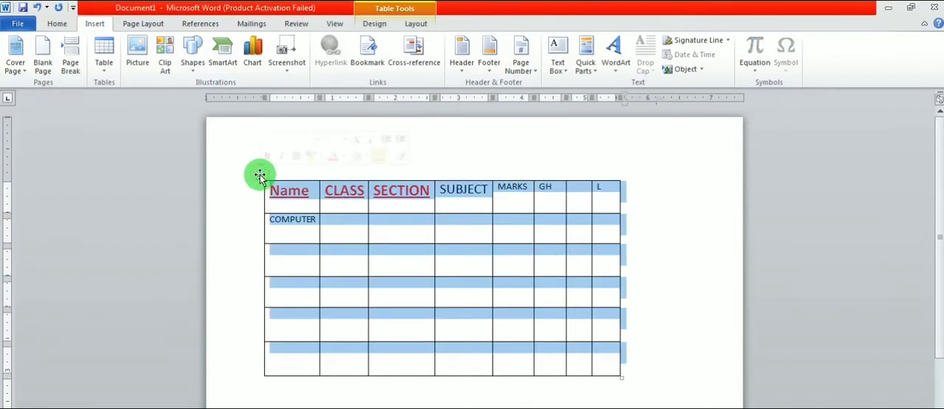
right_click(258, 177)
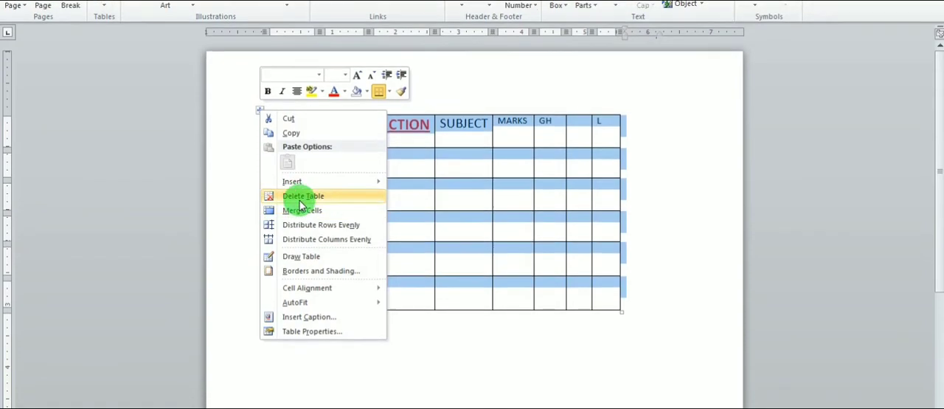
left_click(438, 205)
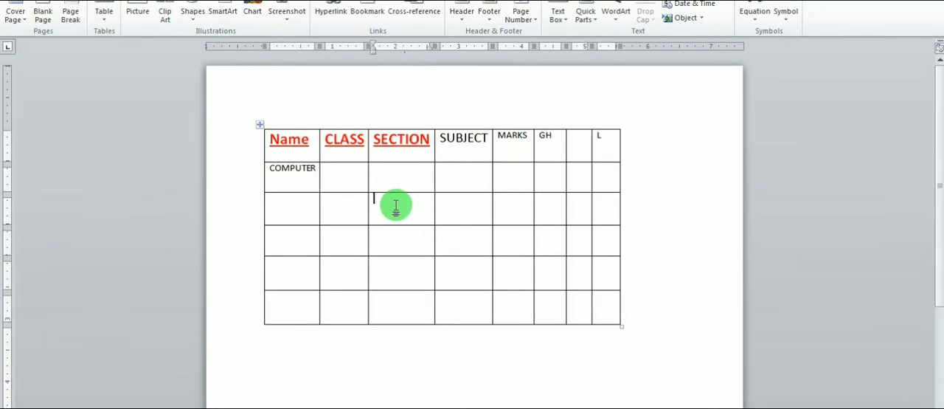
- Merge the two cells under SECTION and SUBJECT in the table's third row into one cell
left_click(457, 205)
left_click(386, 208)
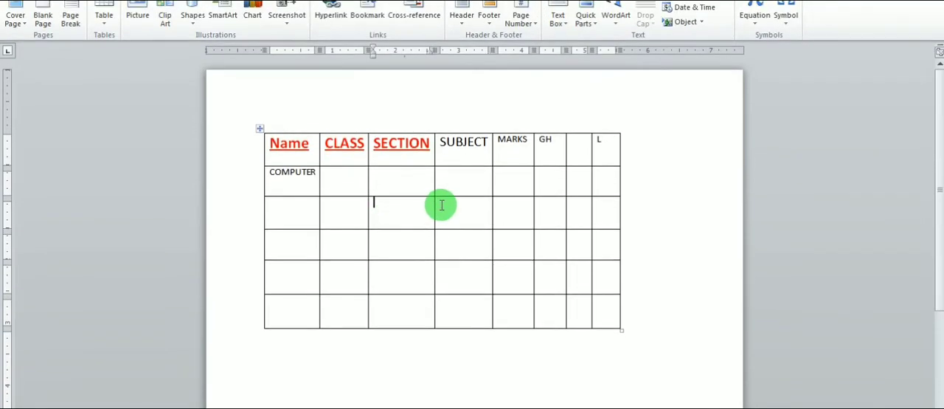
left_click(444, 203)
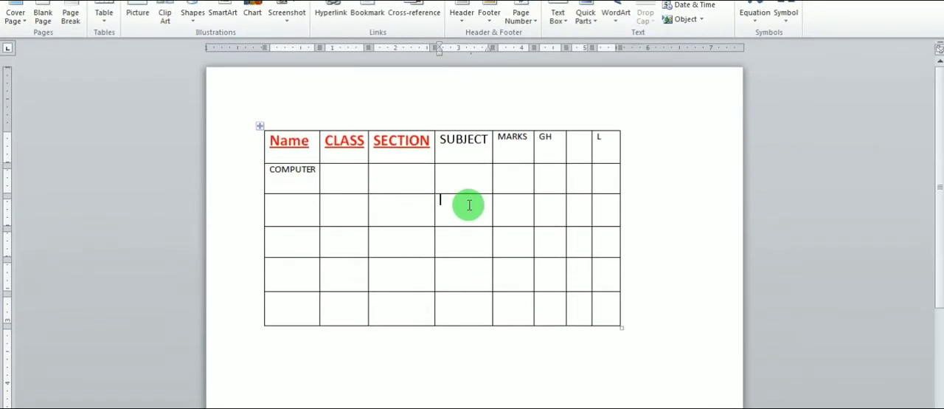
left_click_drag(392, 205, 451, 211)
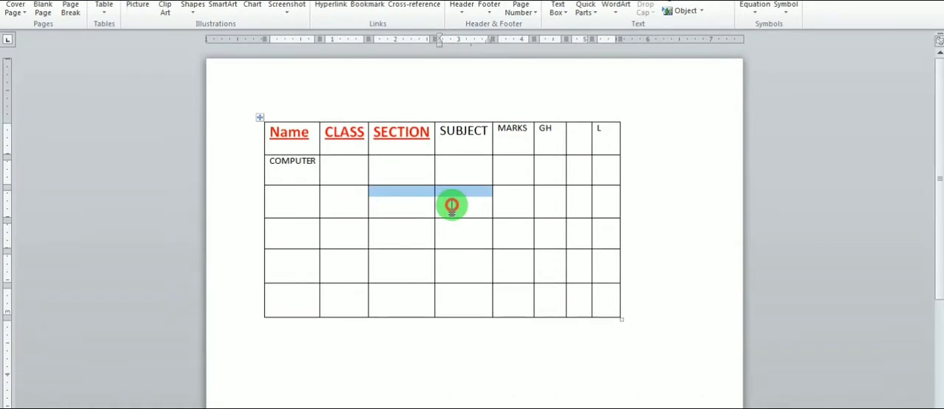
left_click(405, 223)
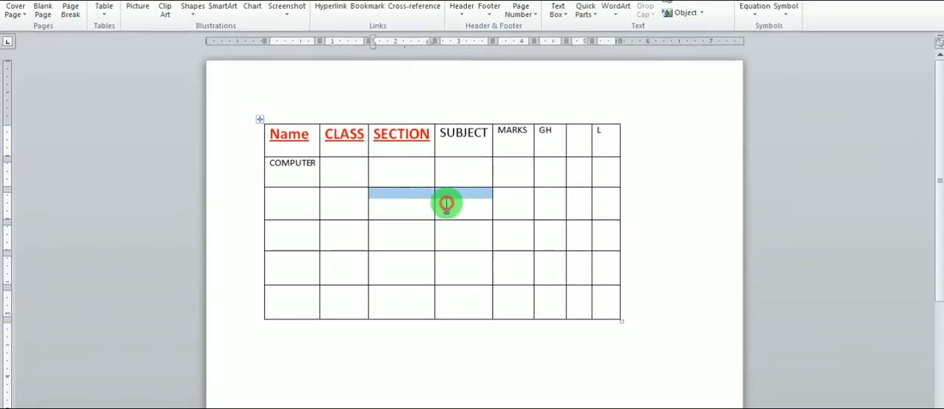
right_click(407, 209)
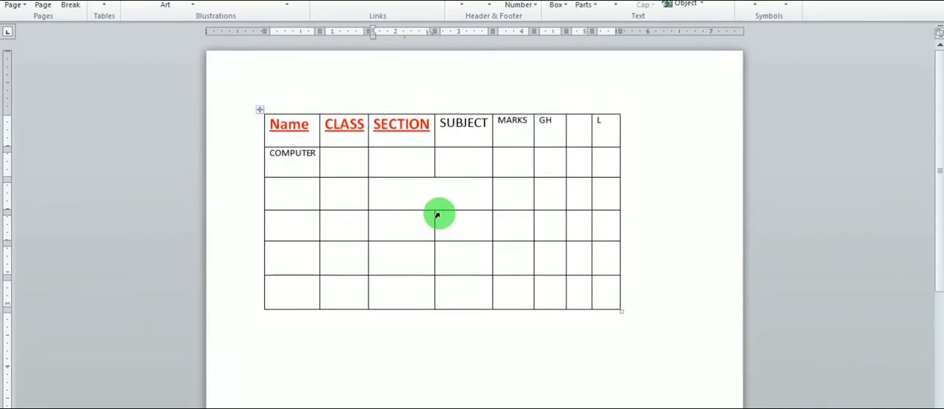
left_click(430, 195)
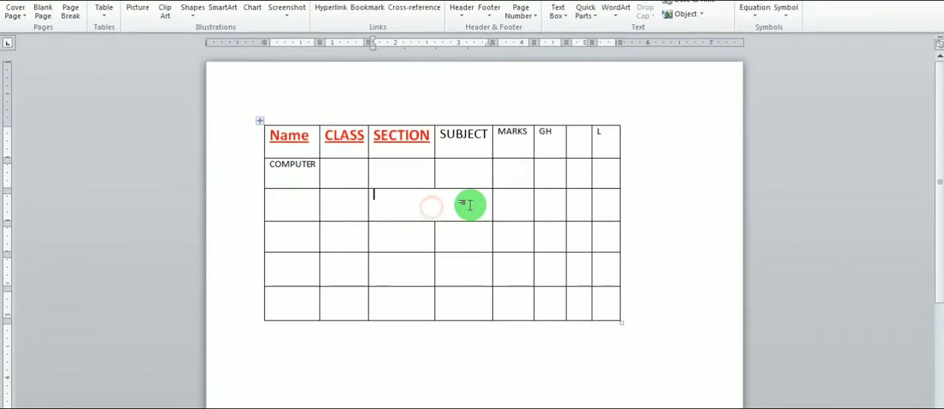
- Split the SECTION cell in the table's fourth row into 5 columns and 1 row
left_click(385, 205)
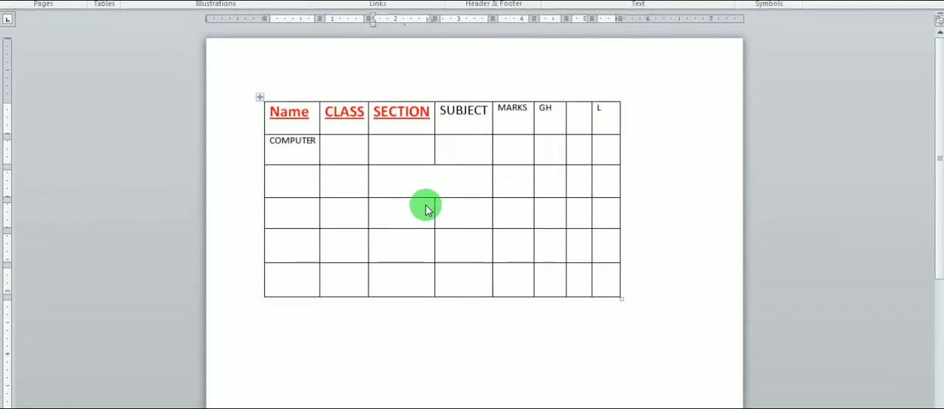
right_click(388, 205)
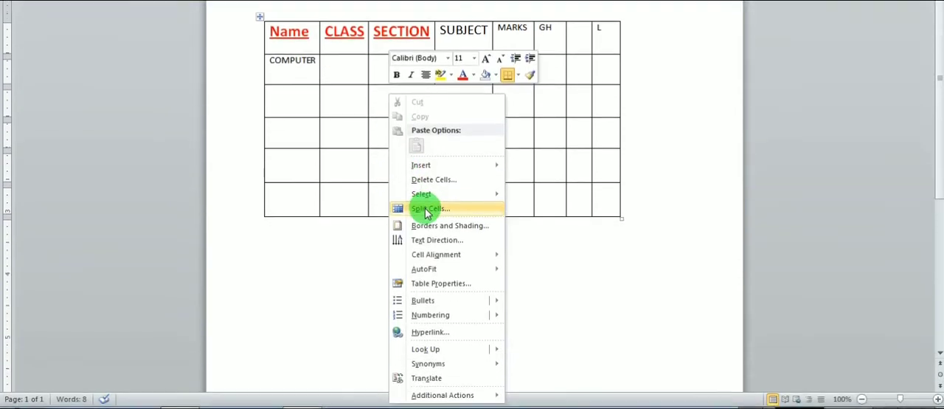
left_click(422, 288)
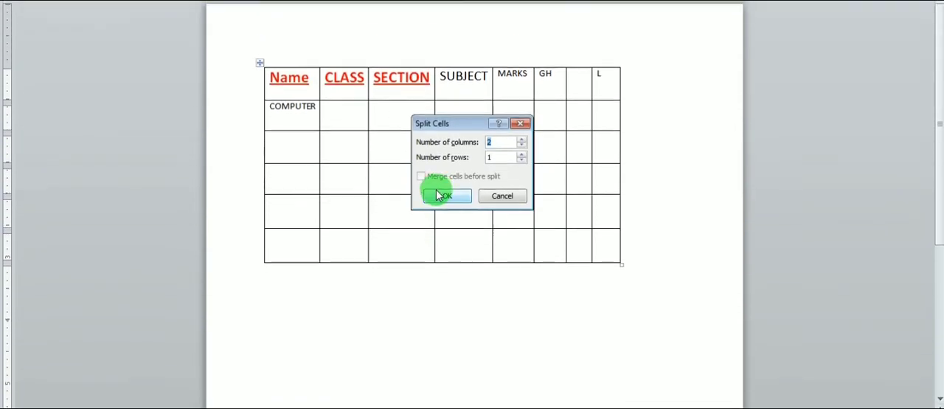
key("BackSpace")
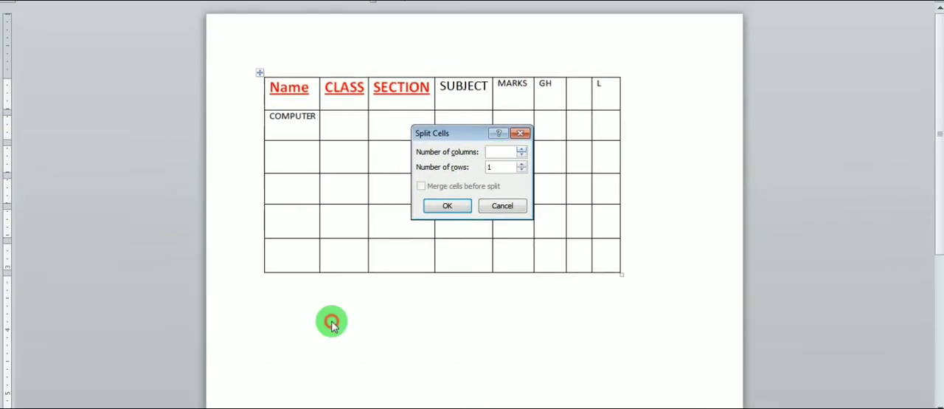
type("5")
key("Return")
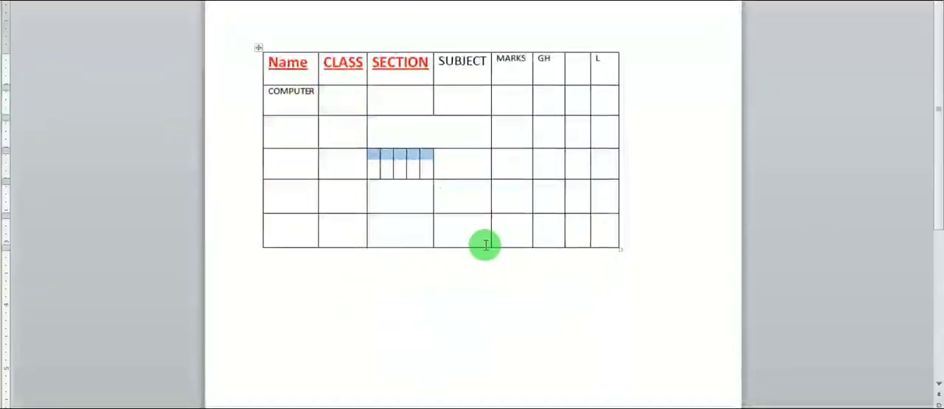
- Examine the table insertion options and the design and layout tools offered with the cursor inside and outside the table
left_click(463, 234)
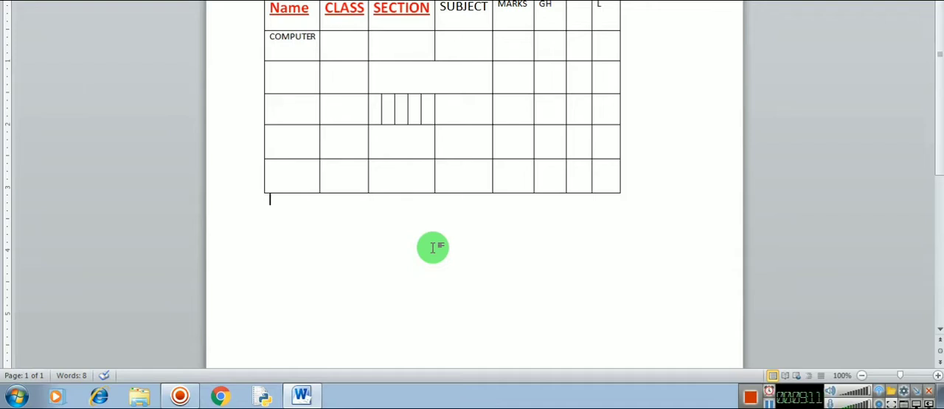
left_click(103, 62)
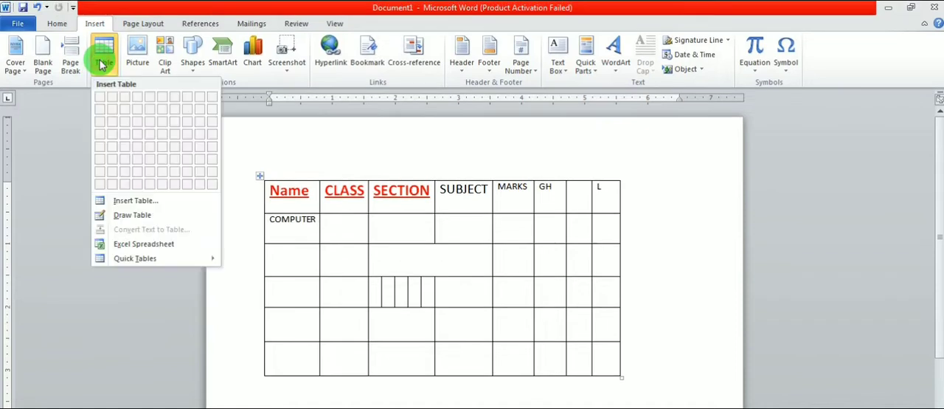
left_click(102, 62)
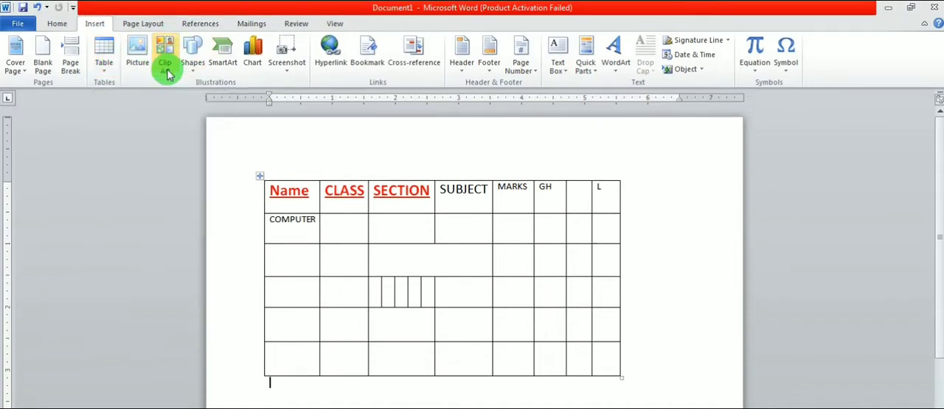
left_click(103, 51)
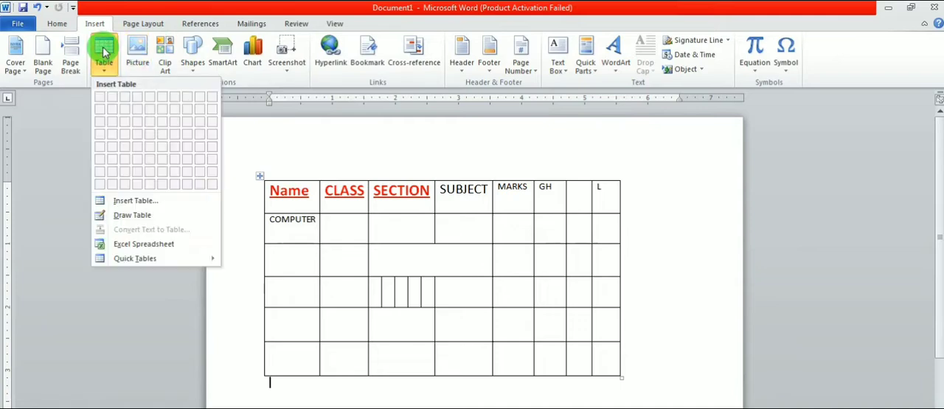
left_click(104, 51)
left_click(388, 206)
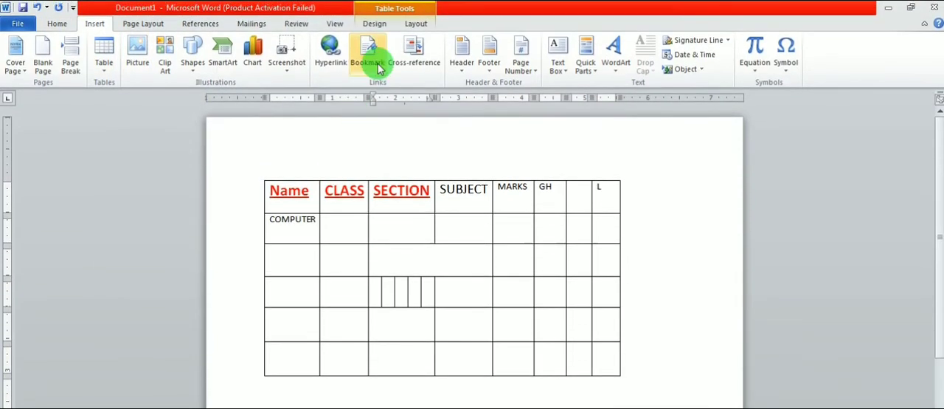
left_click(418, 24)
left_click(378, 24)
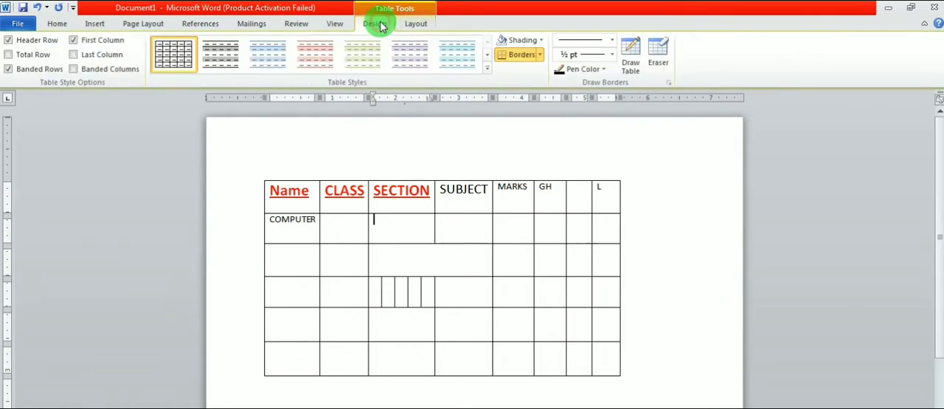
left_click(414, 24)
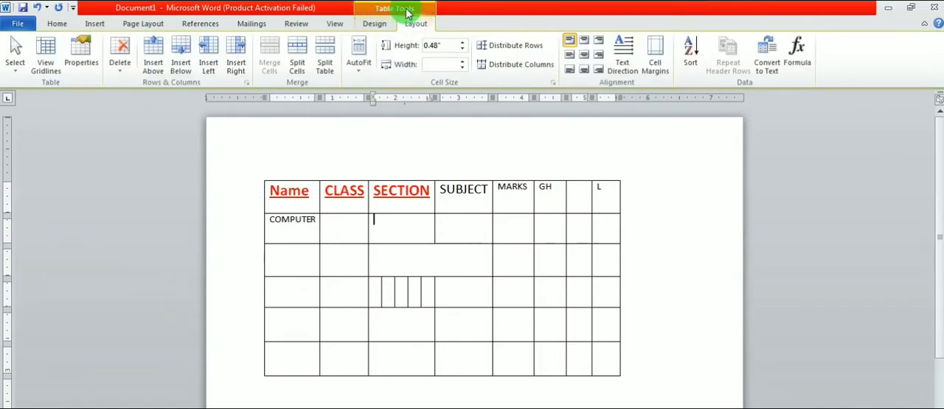
left_click(376, 24)
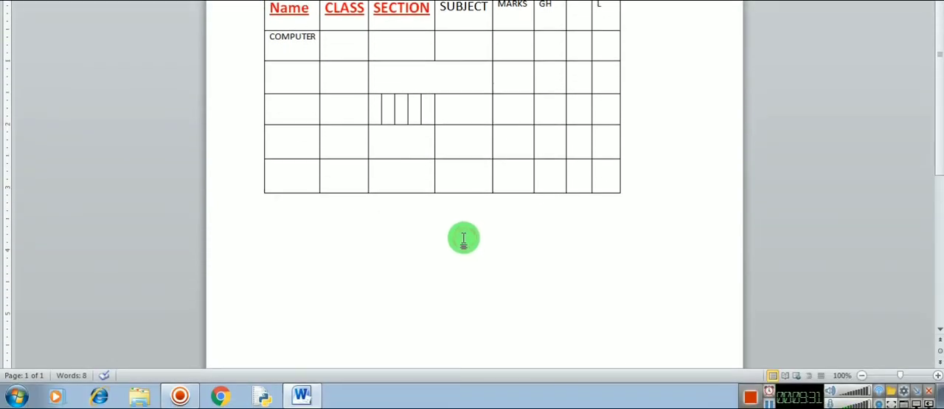
left_click(463, 238)
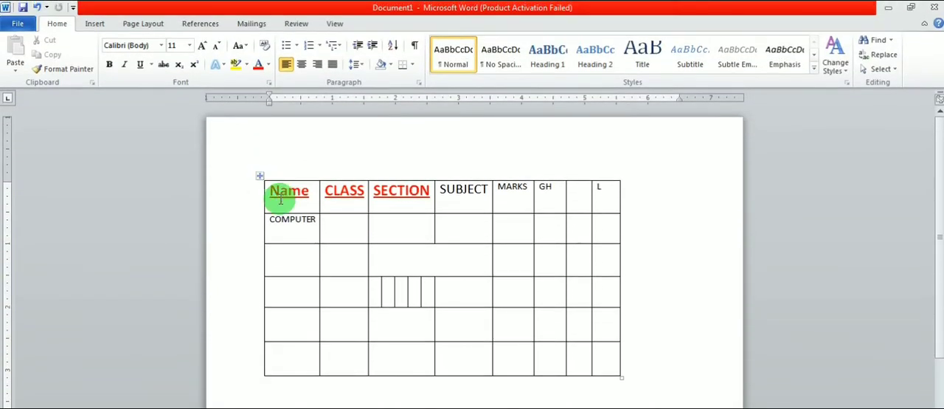
left_click(325, 46)
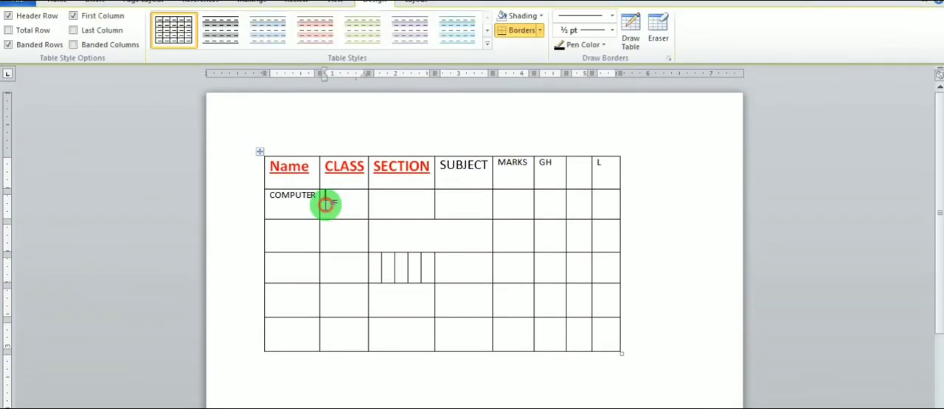
left_click(489, 293)
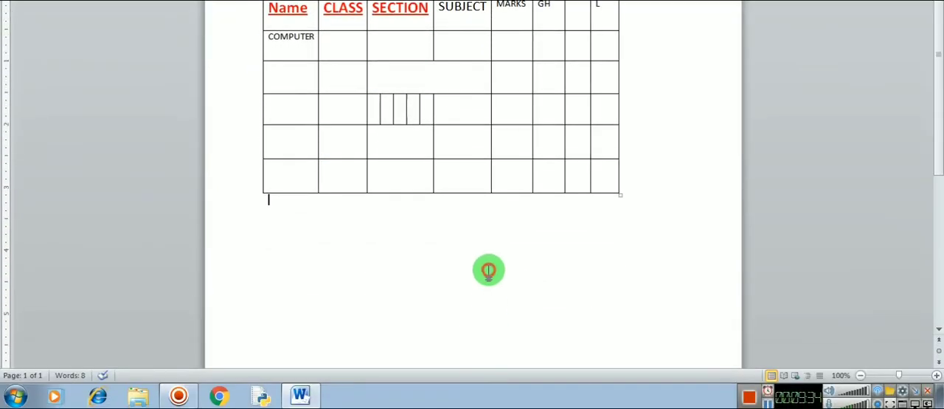
left_click(462, 262)
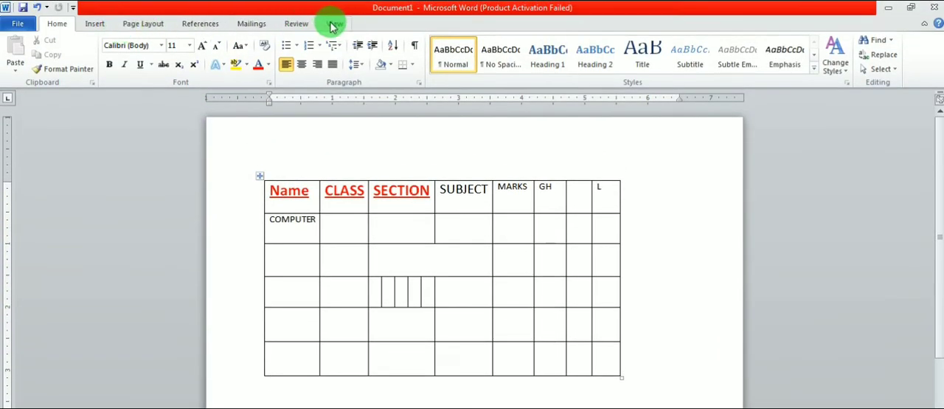
- Try the blue and red banded table styles on the whole table, and restore the plain grid style
left_click(339, 231)
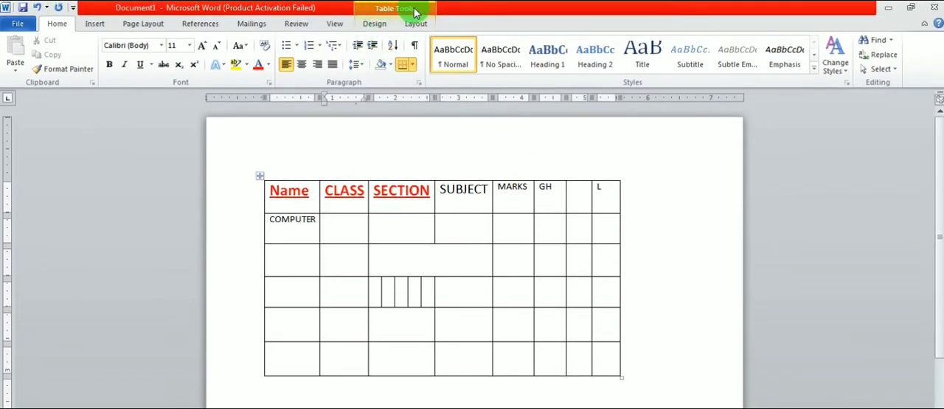
left_click(376, 25)
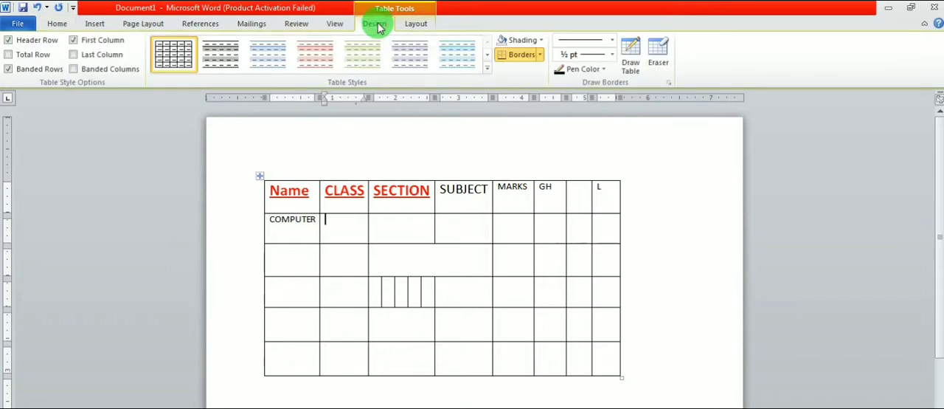
left_click(257, 56)
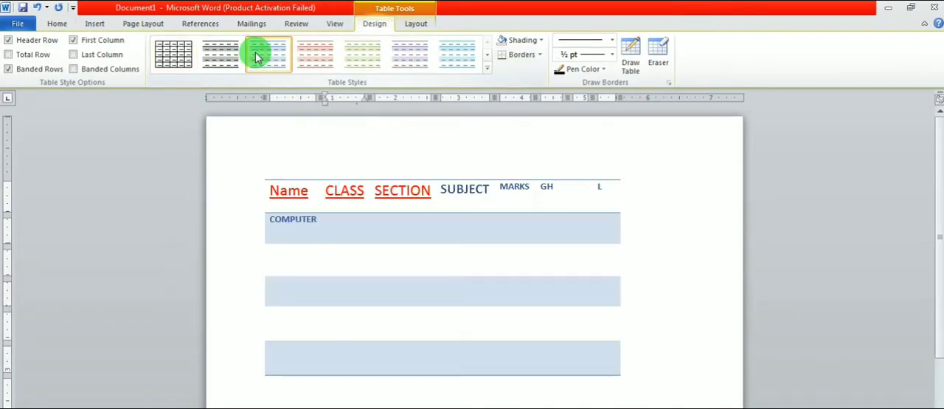
left_click(173, 52)
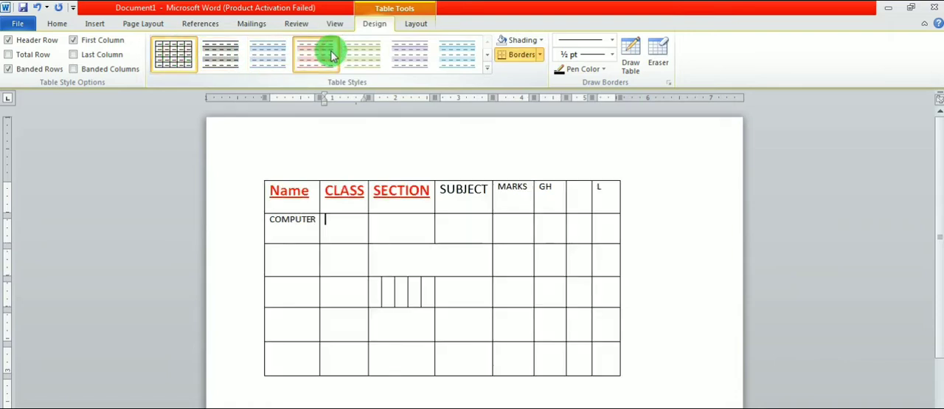
left_click(324, 48)
left_click(414, 25)
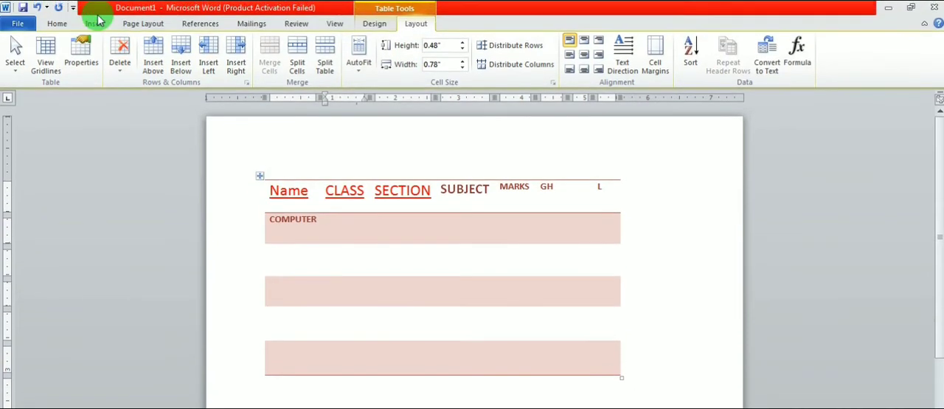
left_click(373, 23)
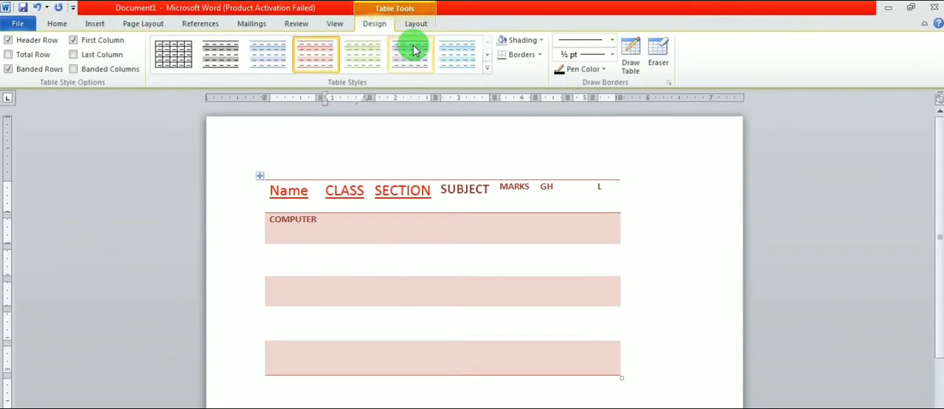
left_click(164, 52)
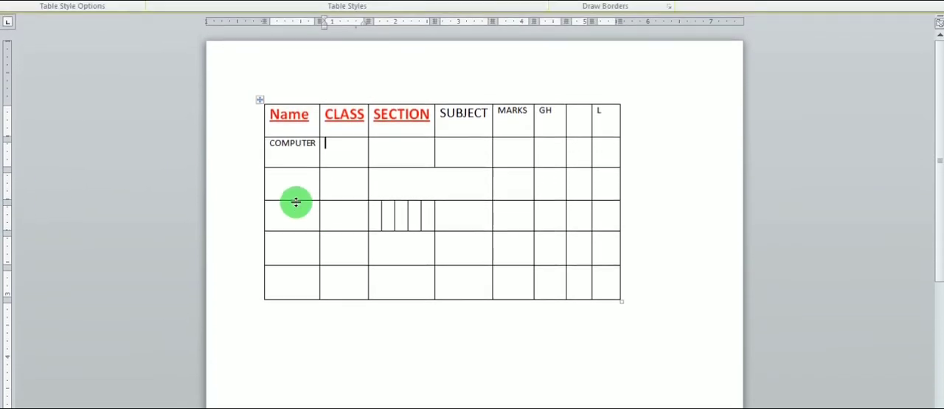
- Make the table's third row taller and the CLASS column wider, and select the whole table
left_click_drag(296, 204, 295, 217)
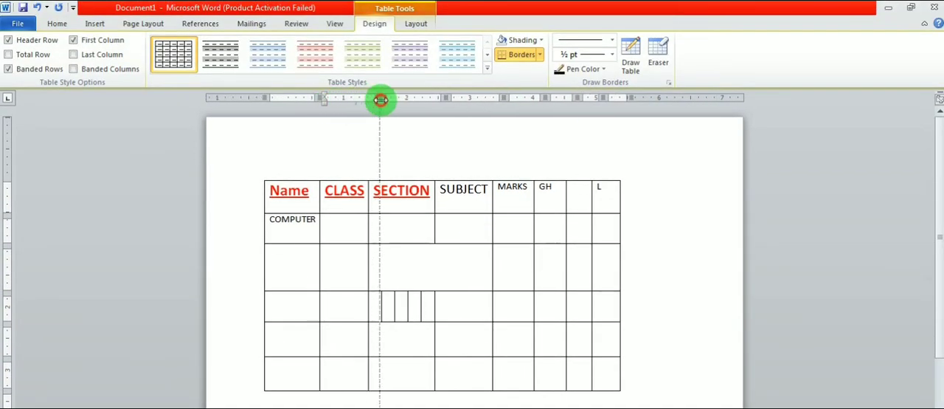
left_click_drag(393, 107, 393, 107)
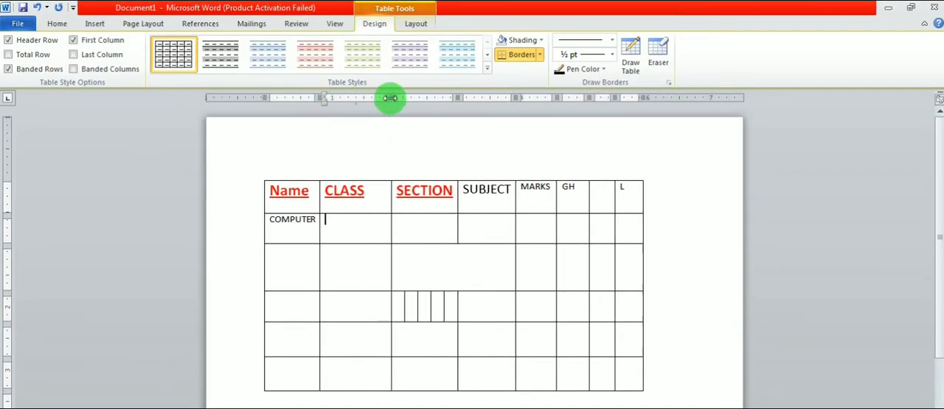
left_click_drag(293, 205, 295, 207)
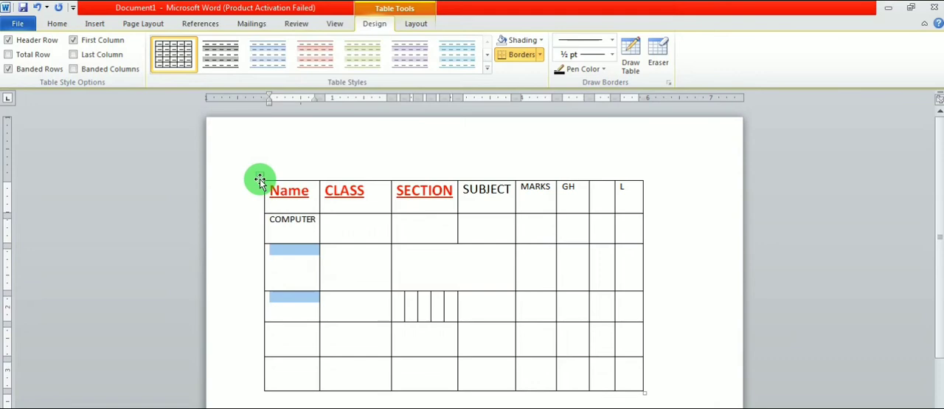
left_click(262, 179)
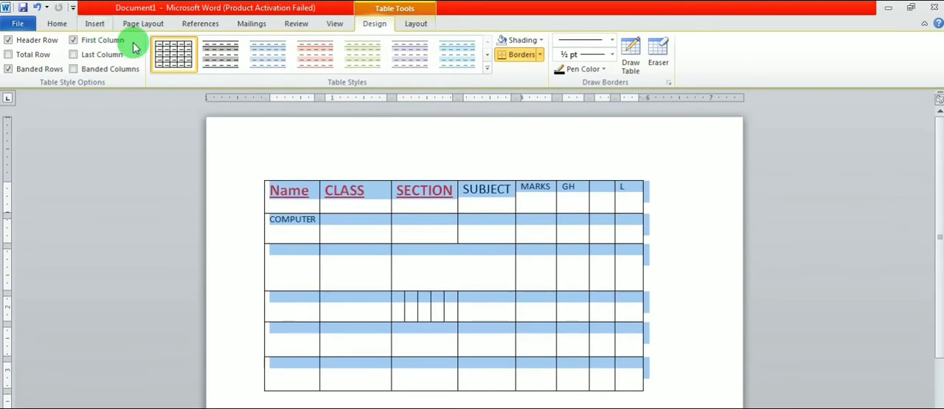
- Insert a page number at the top of the page in the Plain Number 1 style and leave the header
left_click(94, 25)
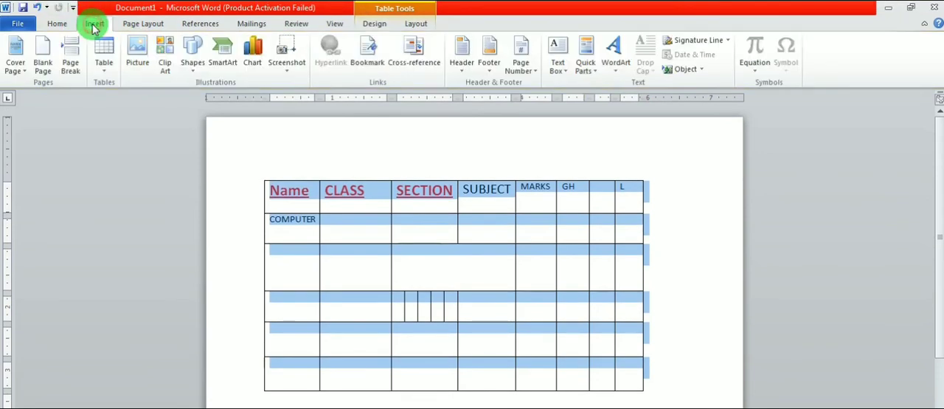
scroll(327, 221, "down", 10)
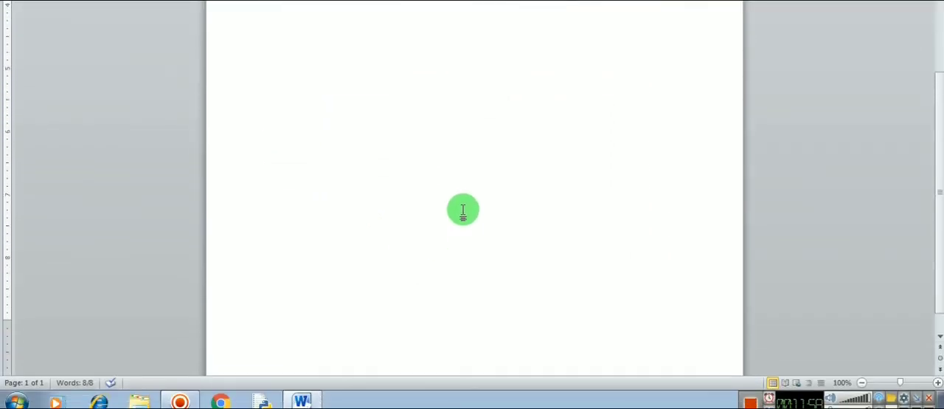
scroll(463, 211, "down", 1)
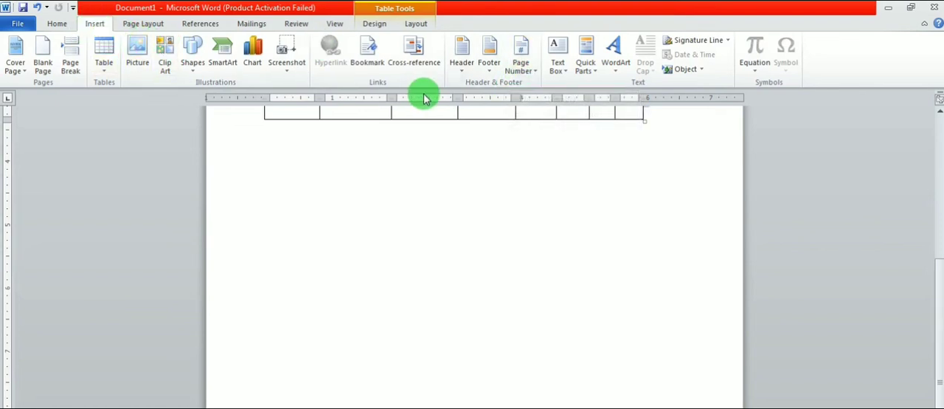
left_click(512, 67)
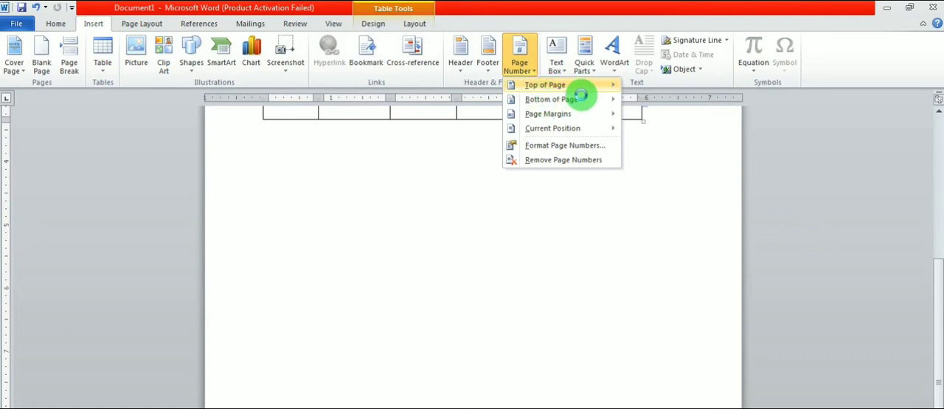
mouse_move(575, 106)
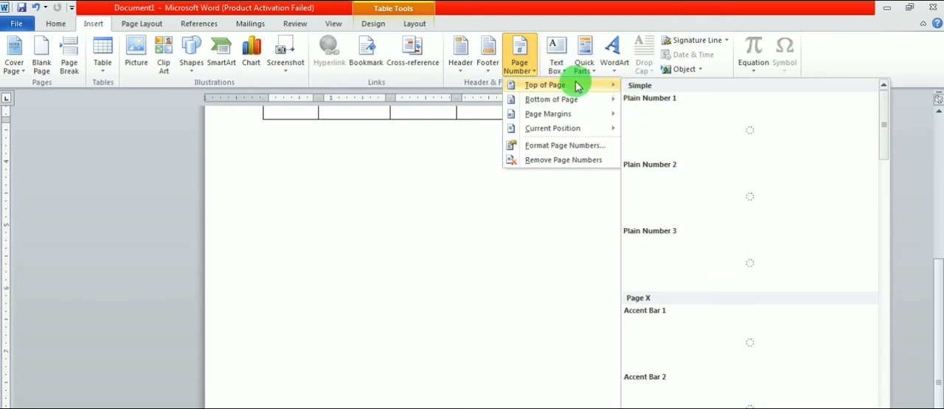
left_click(643, 127)
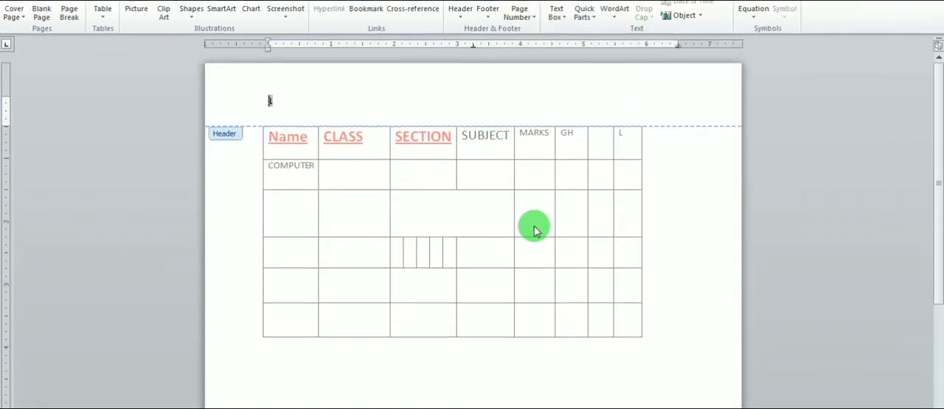
double_click(533, 405)
- Add blank lines below the table until the document continues onto a second page
left_click(259, 121)
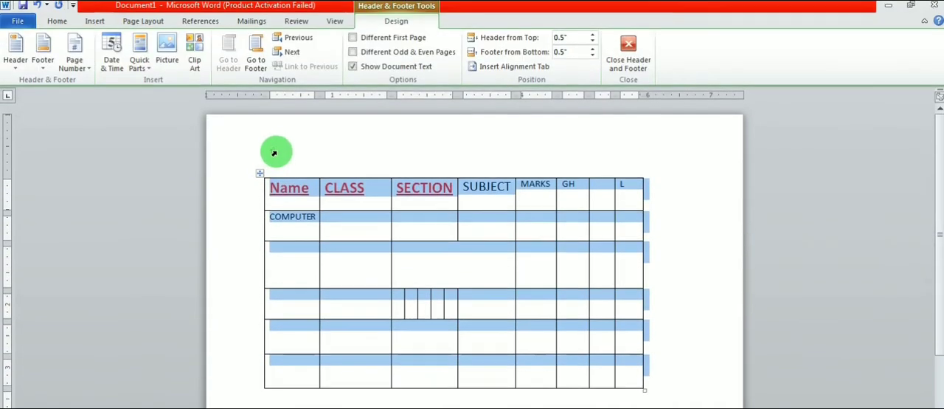
scroll(338, 250, "down", 10)
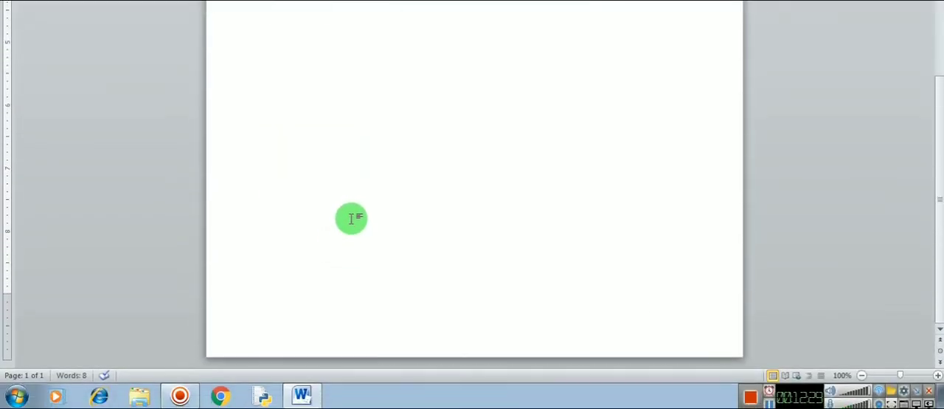
key("Return")
- Check the page numbering in the headers across both pages of the document
scroll(351, 219, "down", 3)
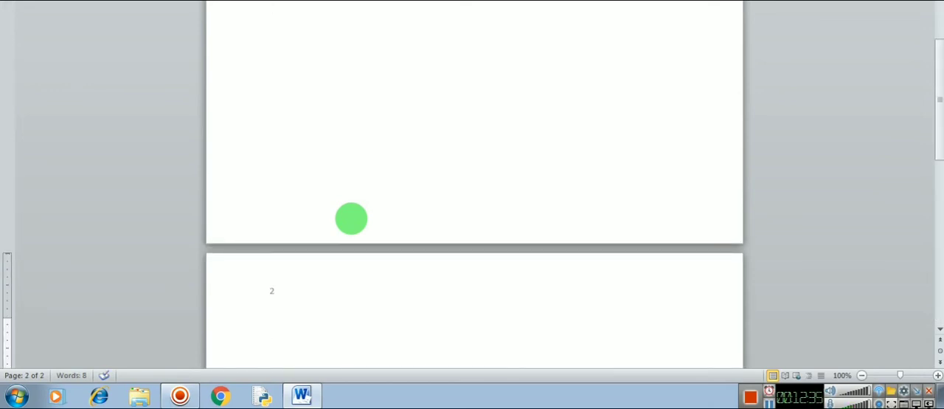
scroll(280, 291, "down", 2)
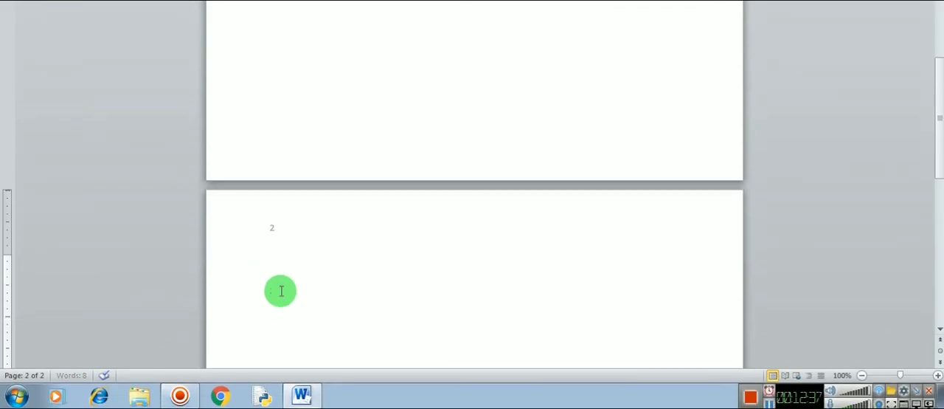
scroll(280, 290, "down", 10)
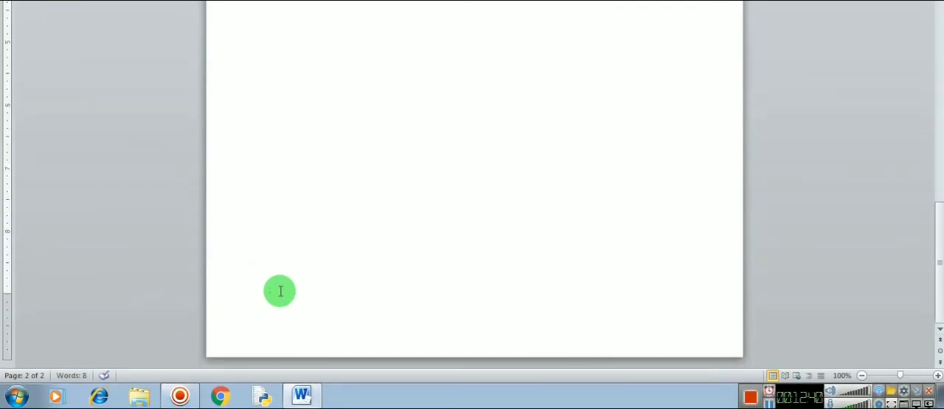
scroll(280, 291, "up", 3)
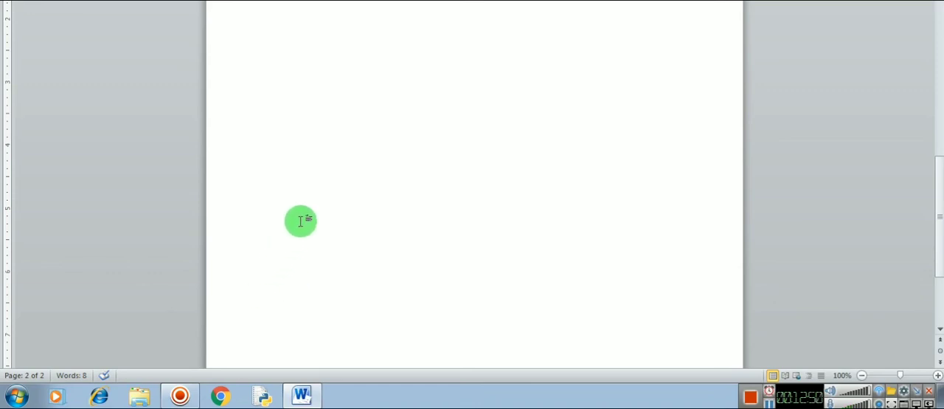
scroll(301, 220, "up", 6)
scroll(301, 221, "up", 10)
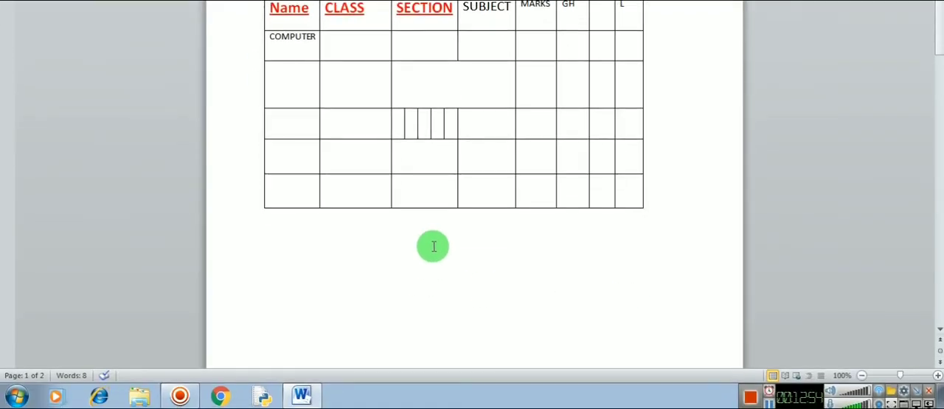
scroll(434, 393, "down", 10)
scroll(433, 248, "down", 8)
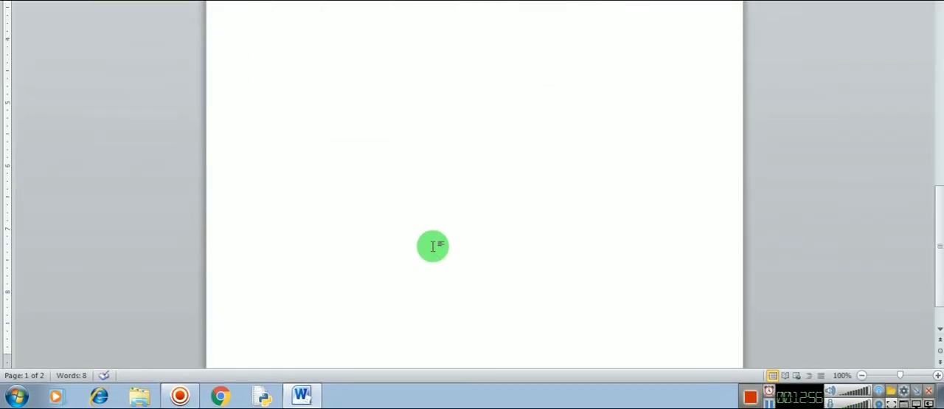
scroll(404, 238, "up", 6)
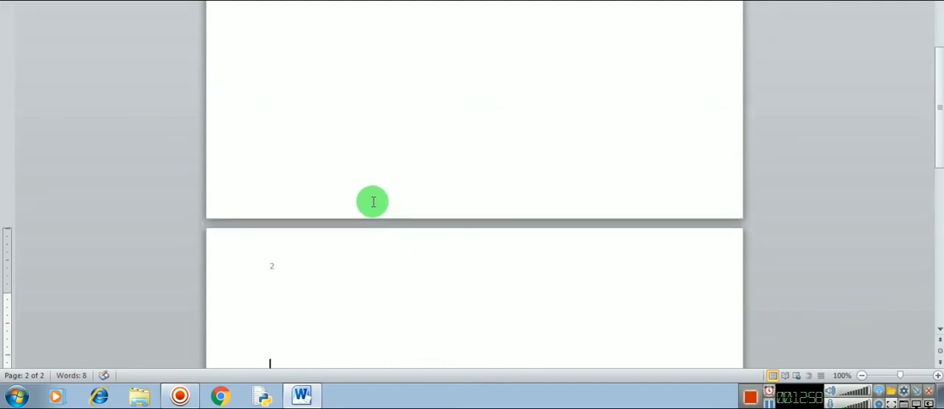